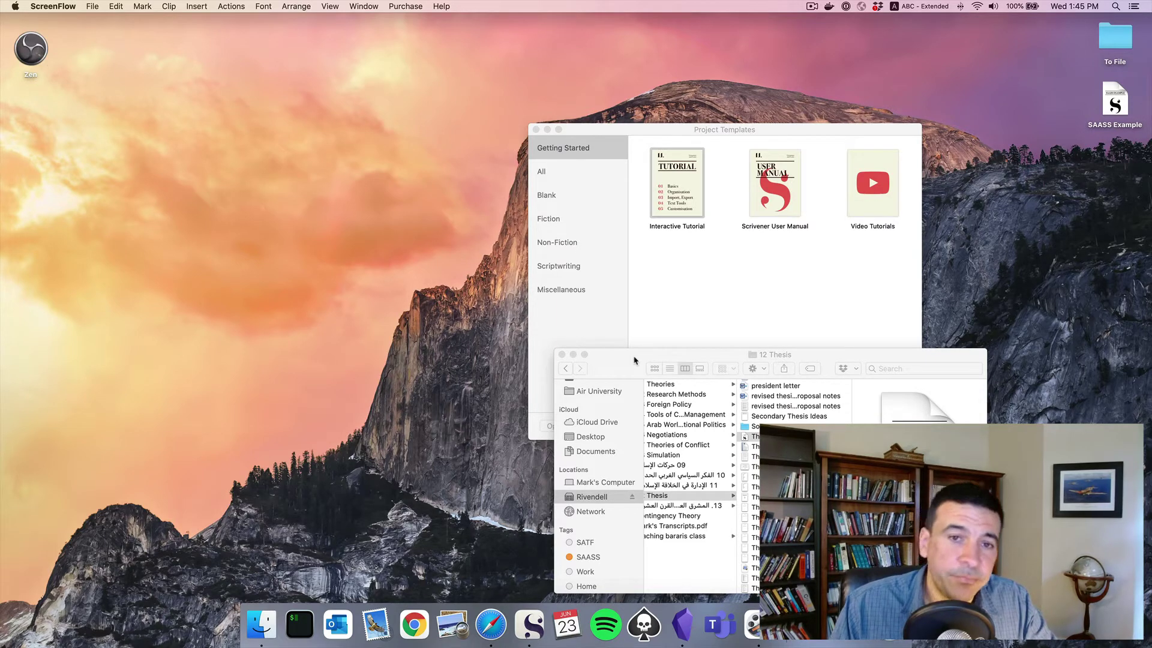
Bring Safari forward on The Plain Text Project's Articles tab.
{"action": "left_click", "coordinate": [484, 631]}
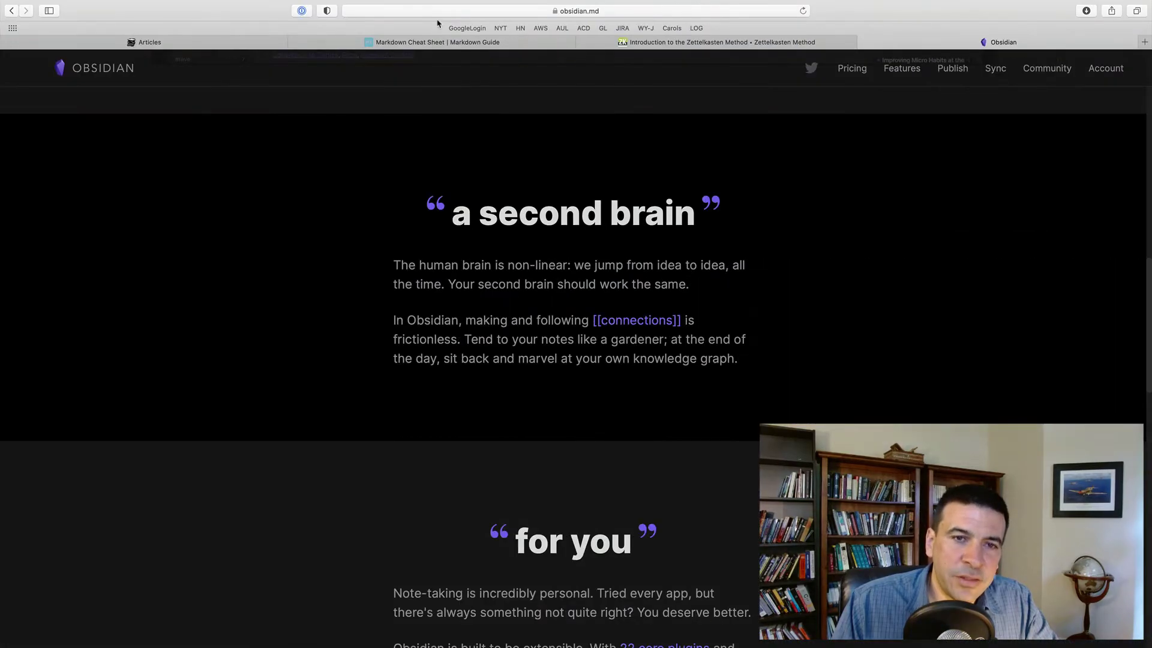
{"action": "left_click", "coordinate": [204, 45]}
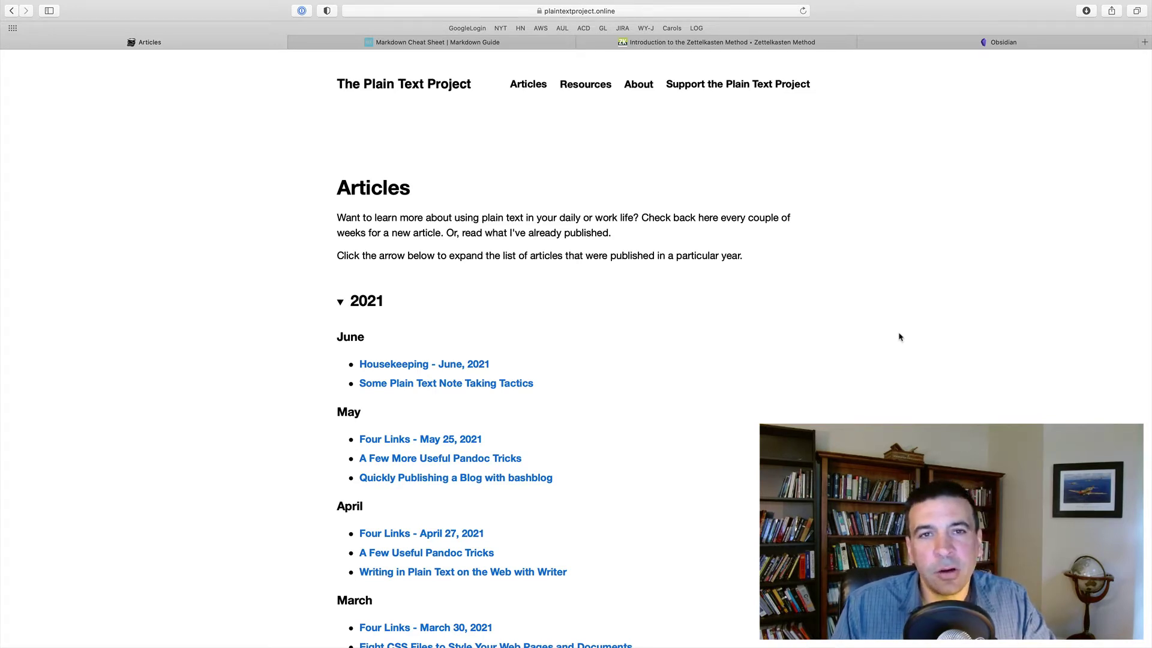
Go from the Markdown Cheat Sheet to the Markdown Guide's Getting Started page and read through it.
{"action": "left_click", "coordinate": [400, 43]}
{"action": "scroll", "coordinate": [411, 70], "scroll_direction": "up", "scroll_amount": 15}
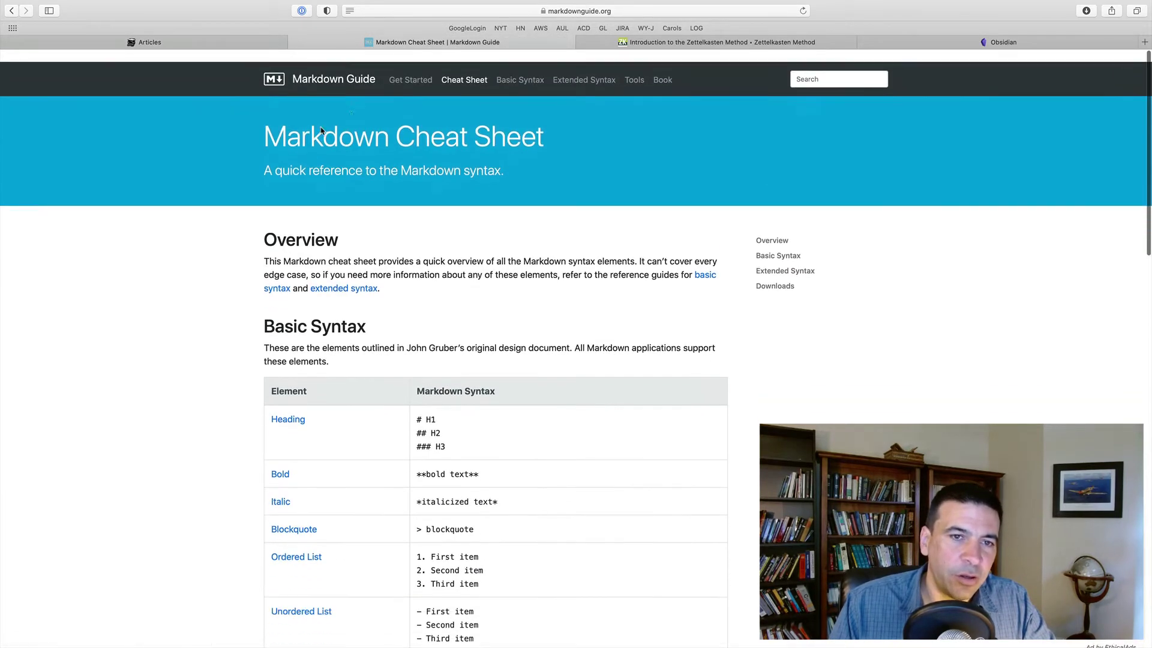
{"action": "left_click", "coordinate": [411, 68]}
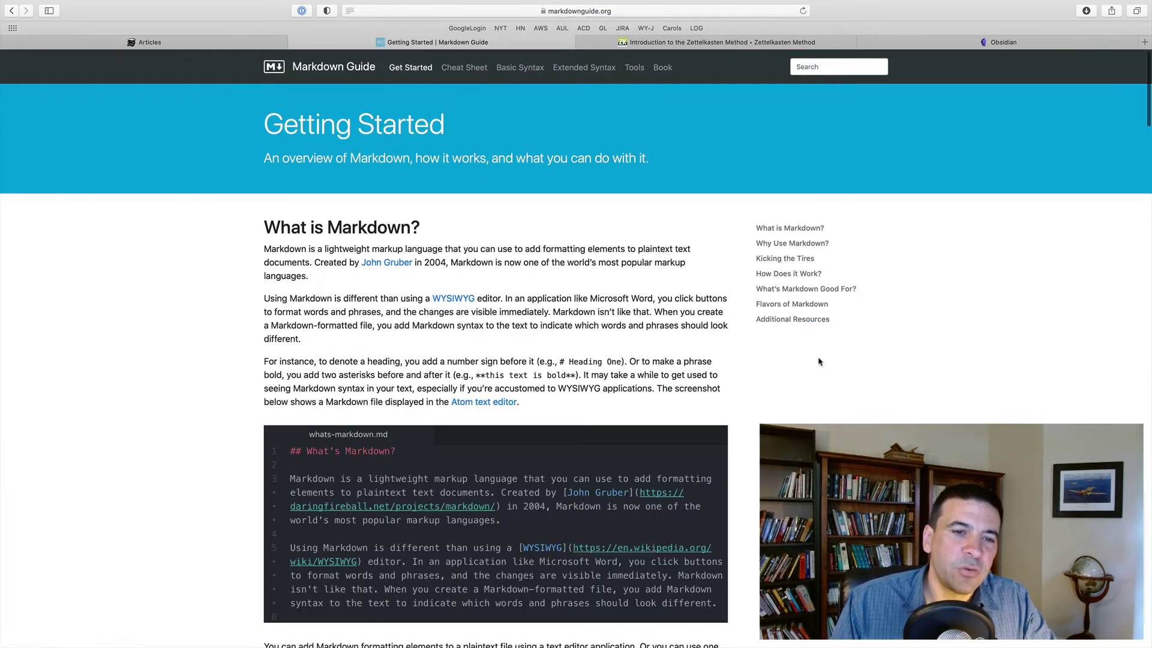
{"action": "scroll", "coordinate": [166, 446], "scroll_direction": "down", "scroll_amount": 2}
{"action": "scroll", "coordinate": [167, 445], "scroll_direction": "down", "scroll_amount": 3}
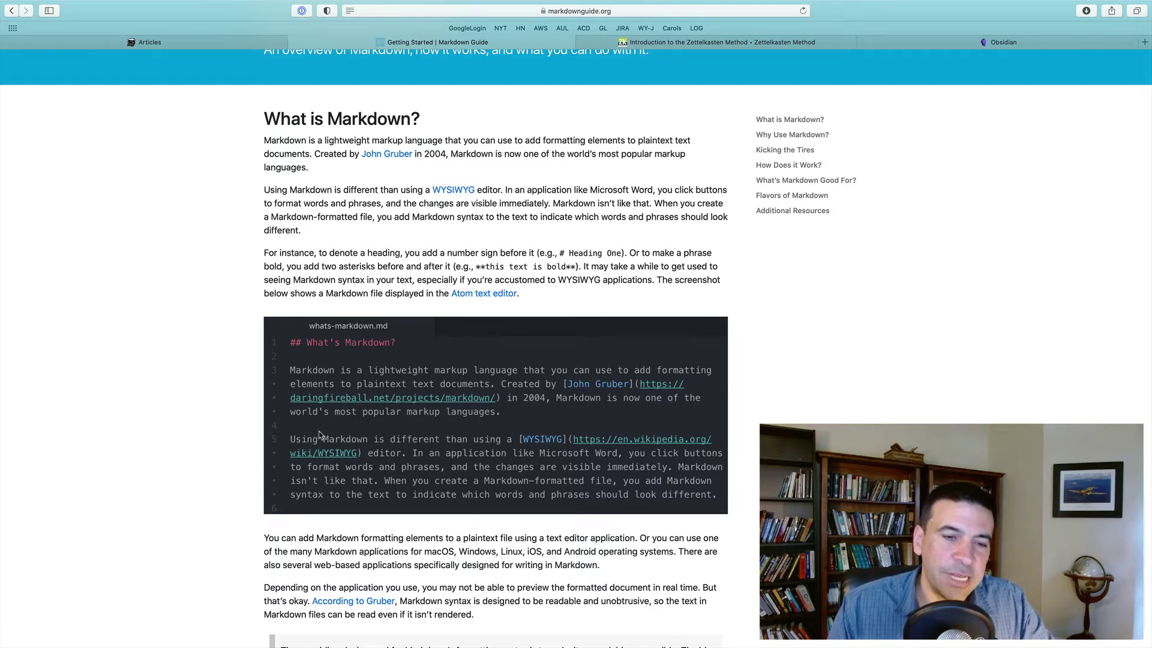
{"action": "scroll", "coordinate": [319, 434], "scroll_direction": "down", "scroll_amount": 1}
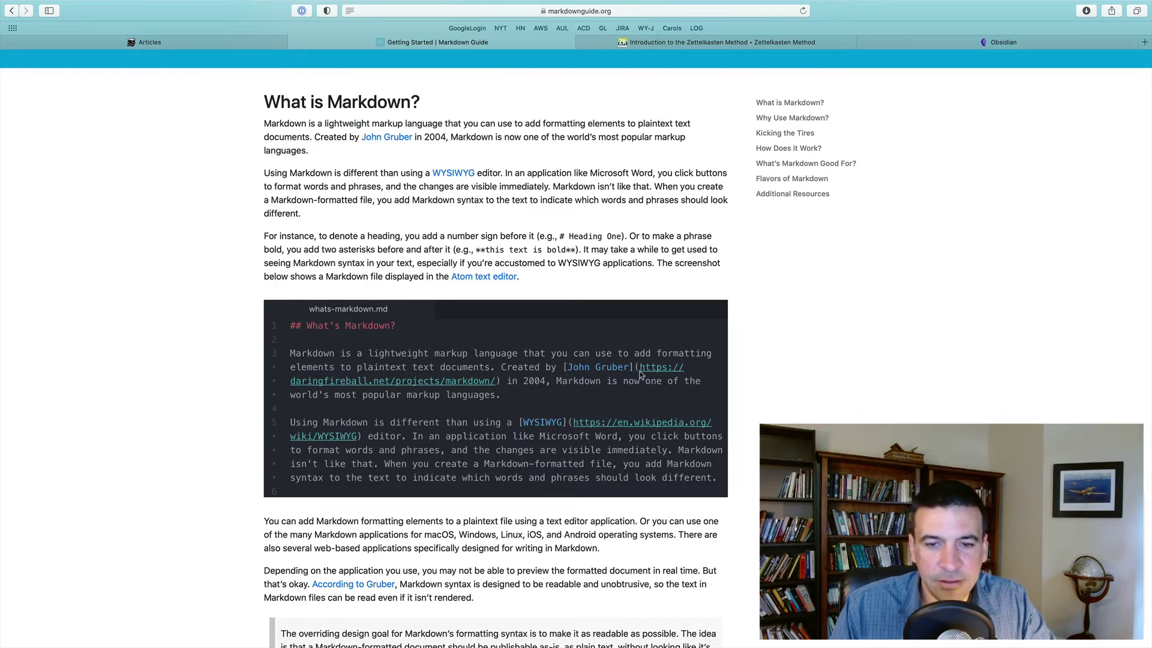
{"action": "scroll", "coordinate": [500, 394], "scroll_direction": "down", "scroll_amount": 3}
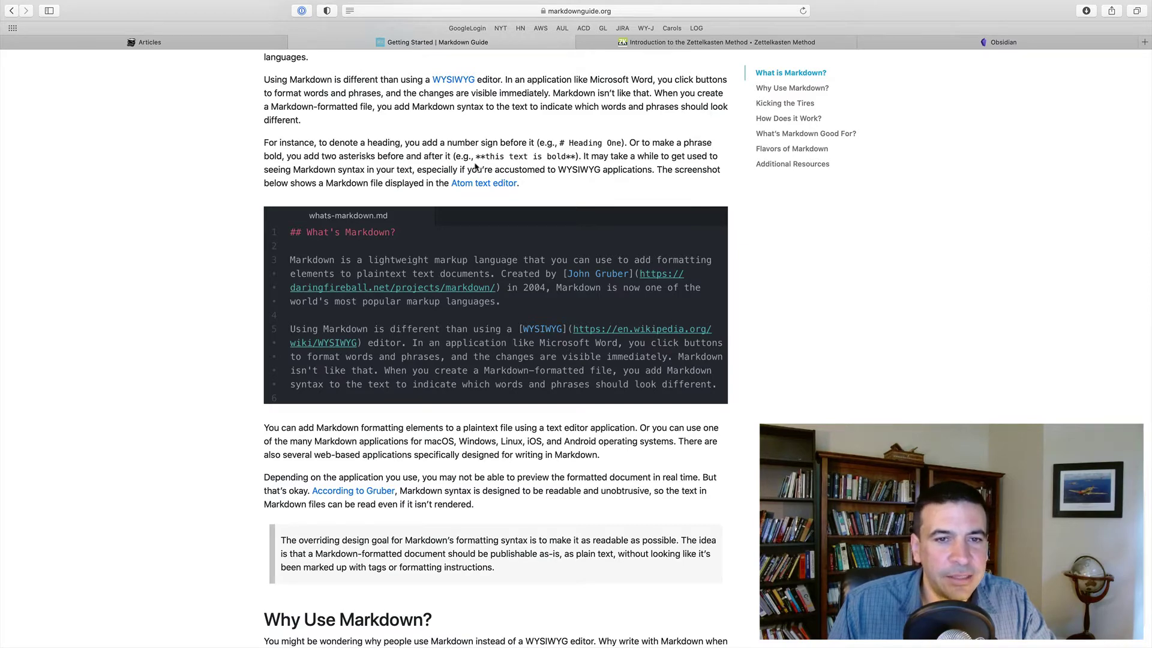
{"action": "scroll", "coordinate": [475, 166], "scroll_direction": "down", "scroll_amount": 3}
{"action": "scroll", "coordinate": [486, 120], "scroll_direction": "up", "scroll_amount": 8}
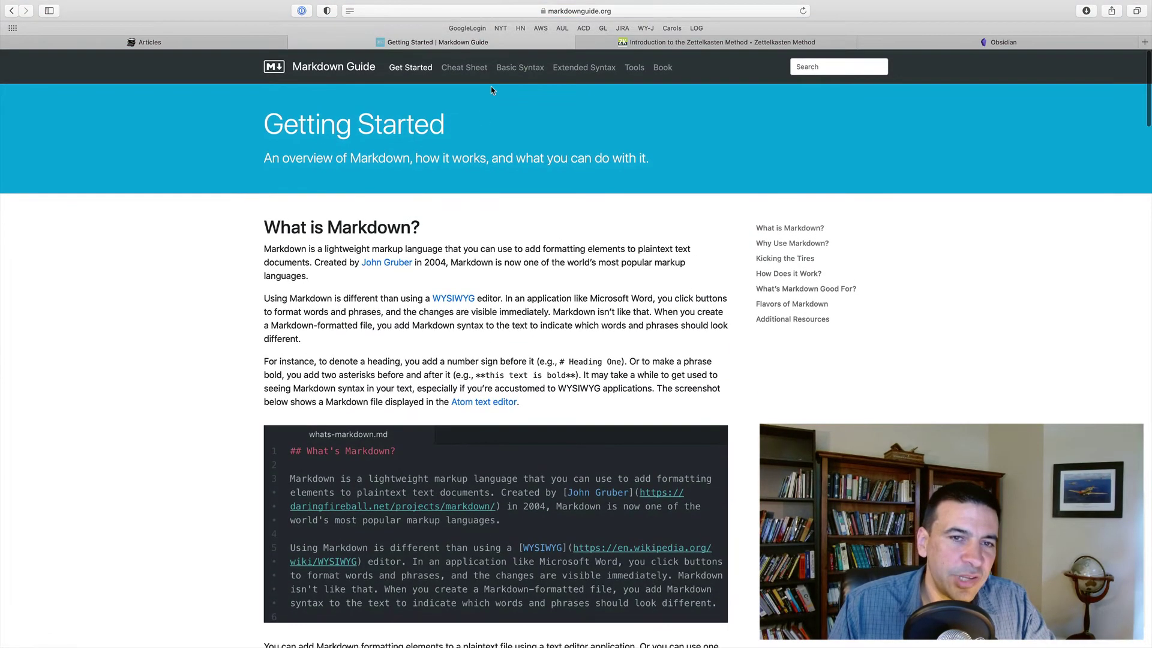
Return to the Markdown Cheat Sheet and scroll down to its Basic Syntax table.
{"action": "left_click", "coordinate": [473, 69]}
{"action": "scroll", "coordinate": [447, 514], "scroll_direction": "down", "scroll_amount": 3}
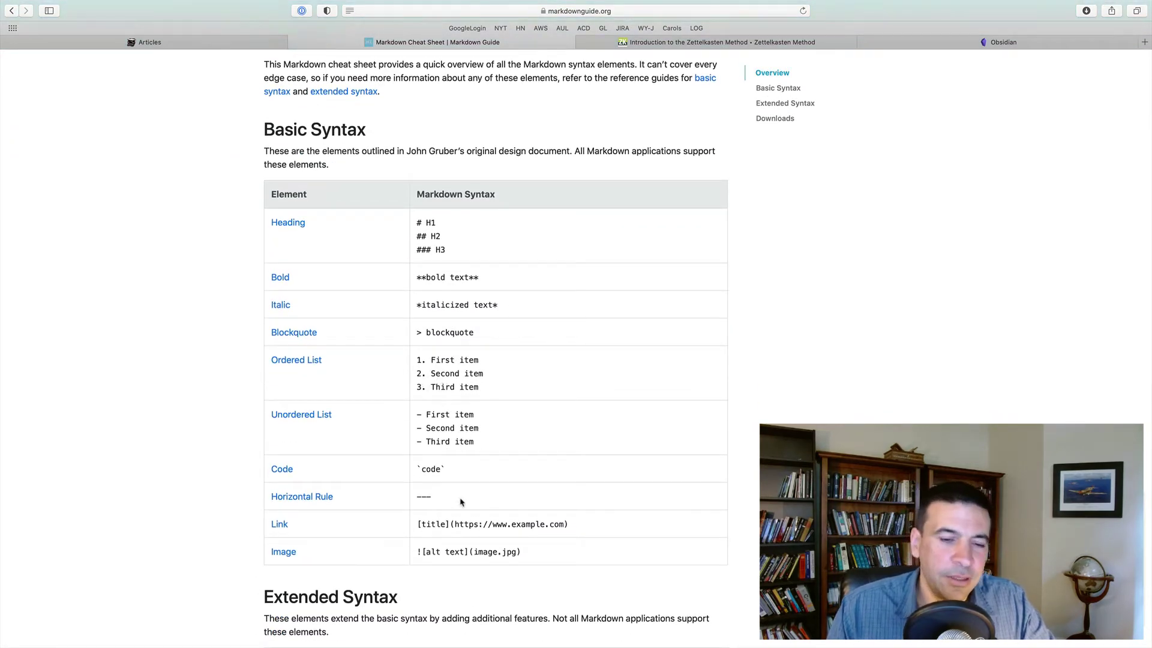
{"action": "scroll", "coordinate": [461, 501], "scroll_direction": "down", "scroll_amount": 1}
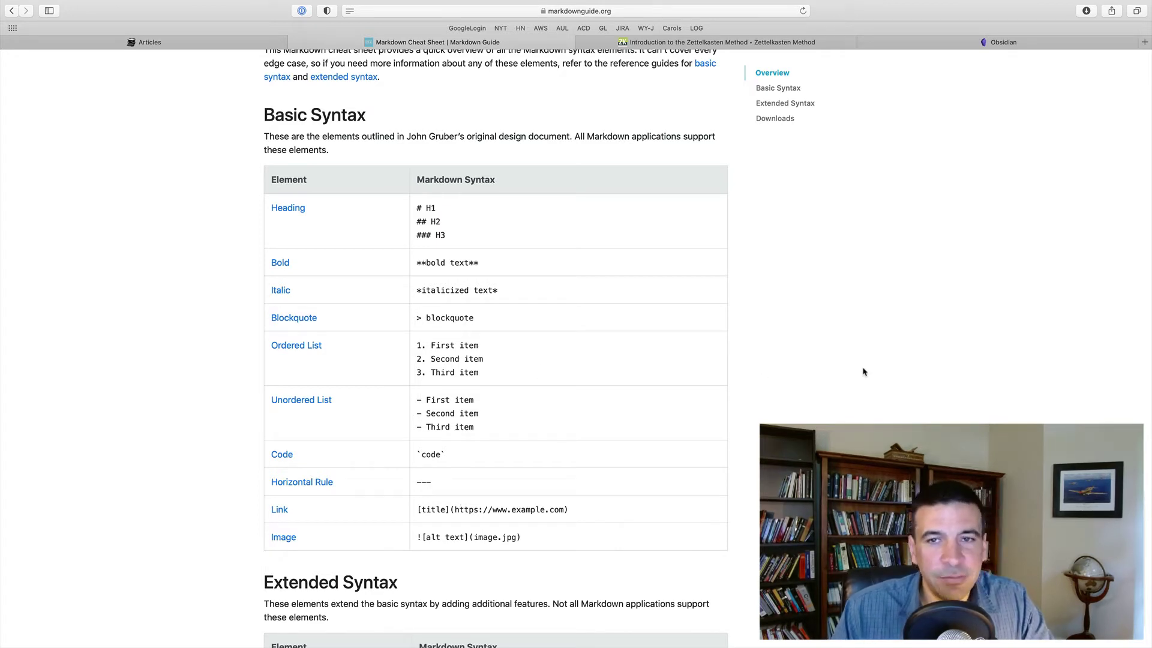
Read the Zettelkasten Method article down to its Luhmann's Zettelkasten section.
{"action": "left_click", "coordinate": [690, 46]}
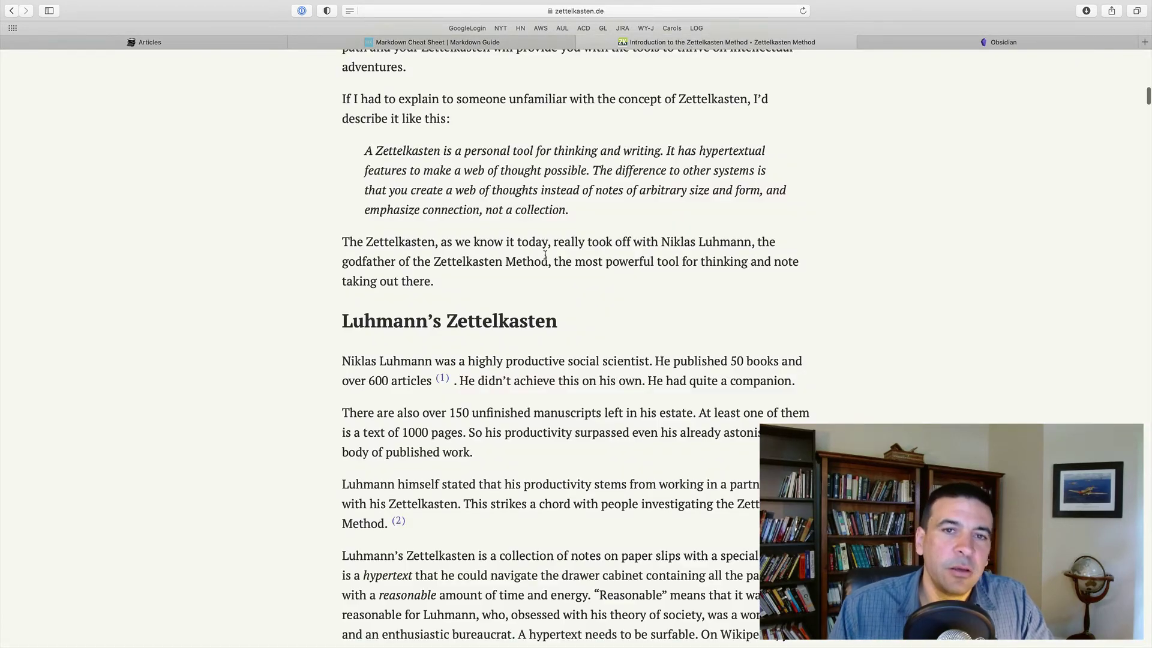
{"action": "scroll", "coordinate": [546, 255], "scroll_direction": "up", "scroll_amount": 15}
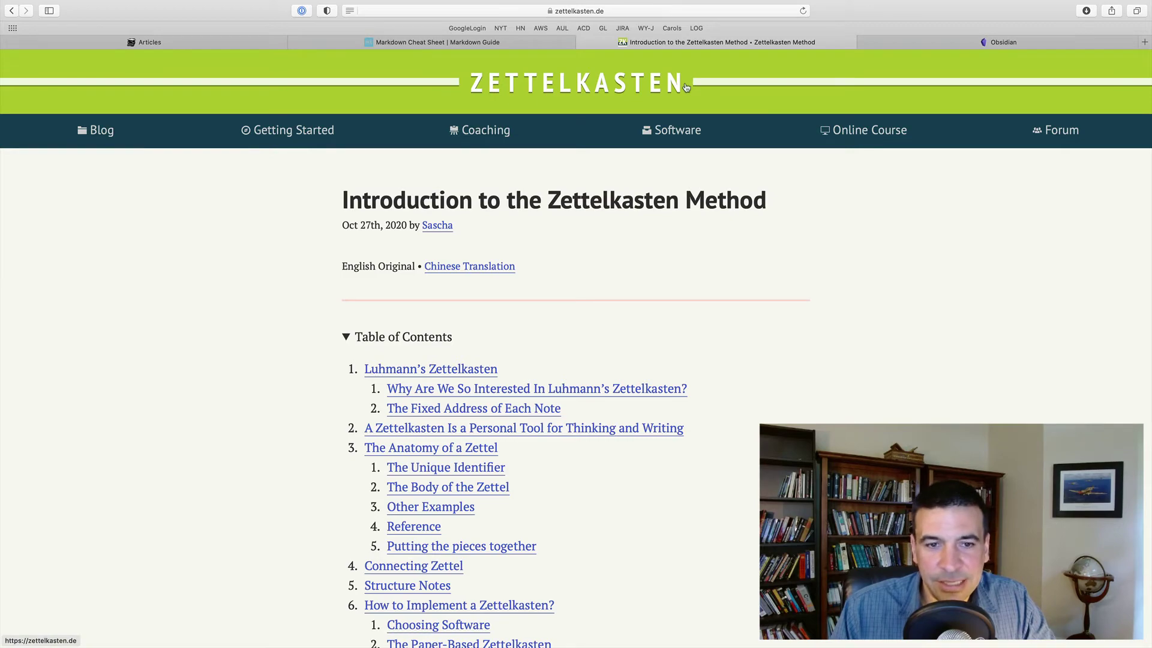
{"action": "scroll", "coordinate": [719, 404], "scroll_direction": "down", "scroll_amount": 5}
{"action": "scroll", "coordinate": [719, 404], "scroll_direction": "down", "scroll_amount": 15}
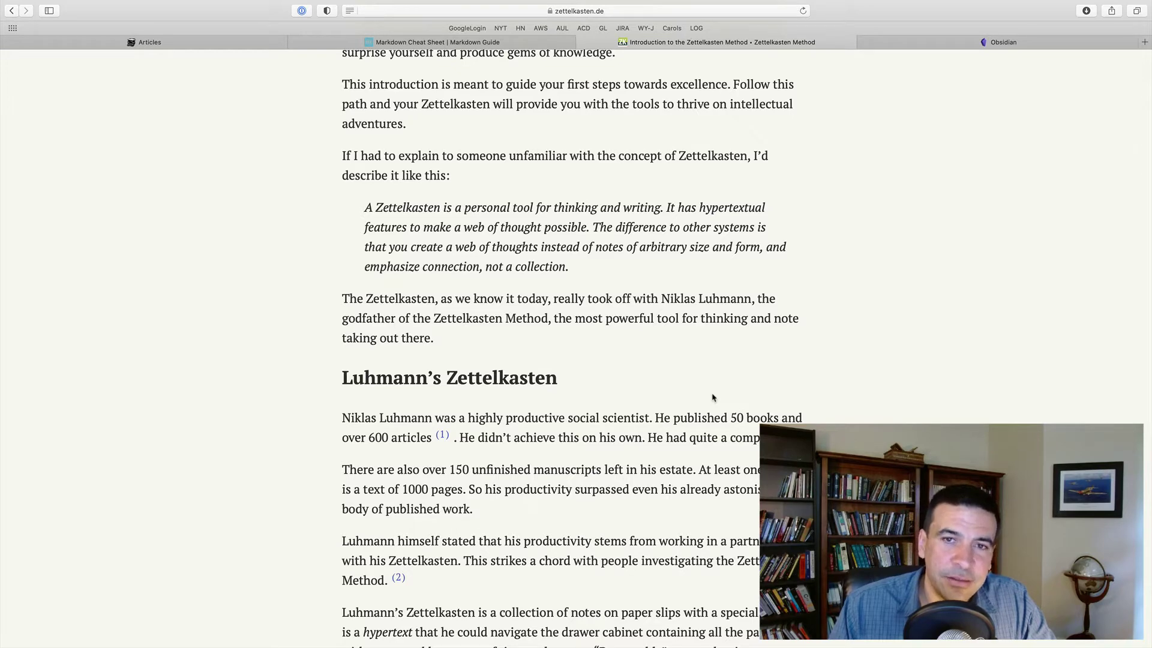
Browse the obsidian.md homepage, ending at the 'A second brain, for you, forever' section.
{"action": "left_click", "coordinate": [939, 43]}
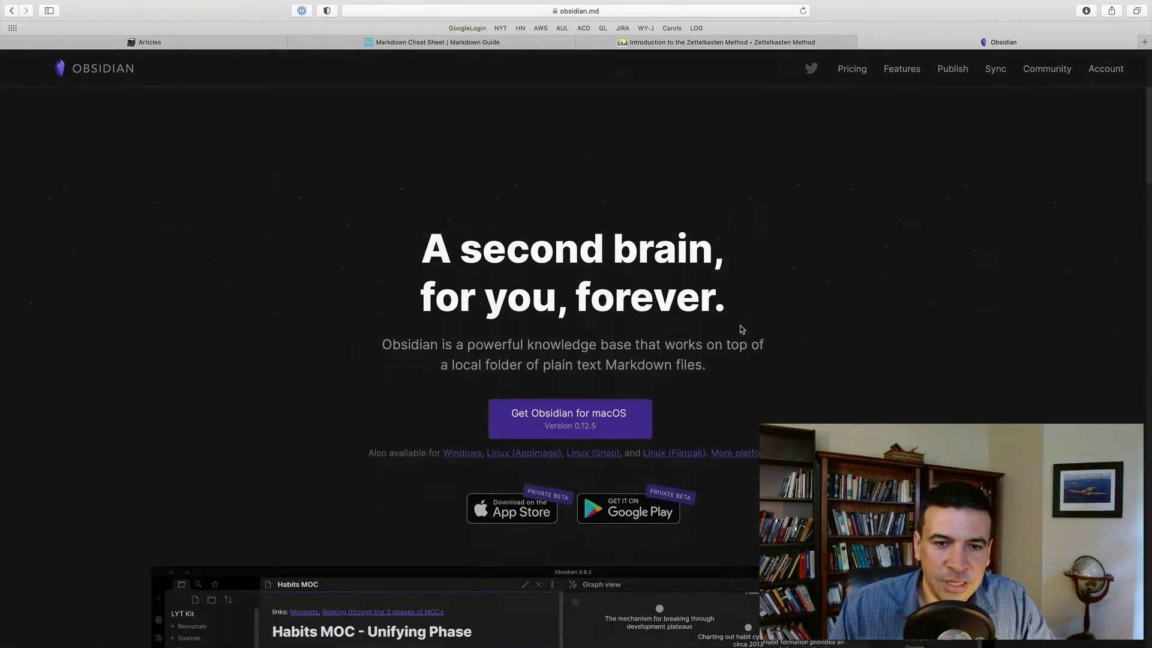
{"action": "scroll", "coordinate": [742, 330], "scroll_direction": "down", "scroll_amount": 1}
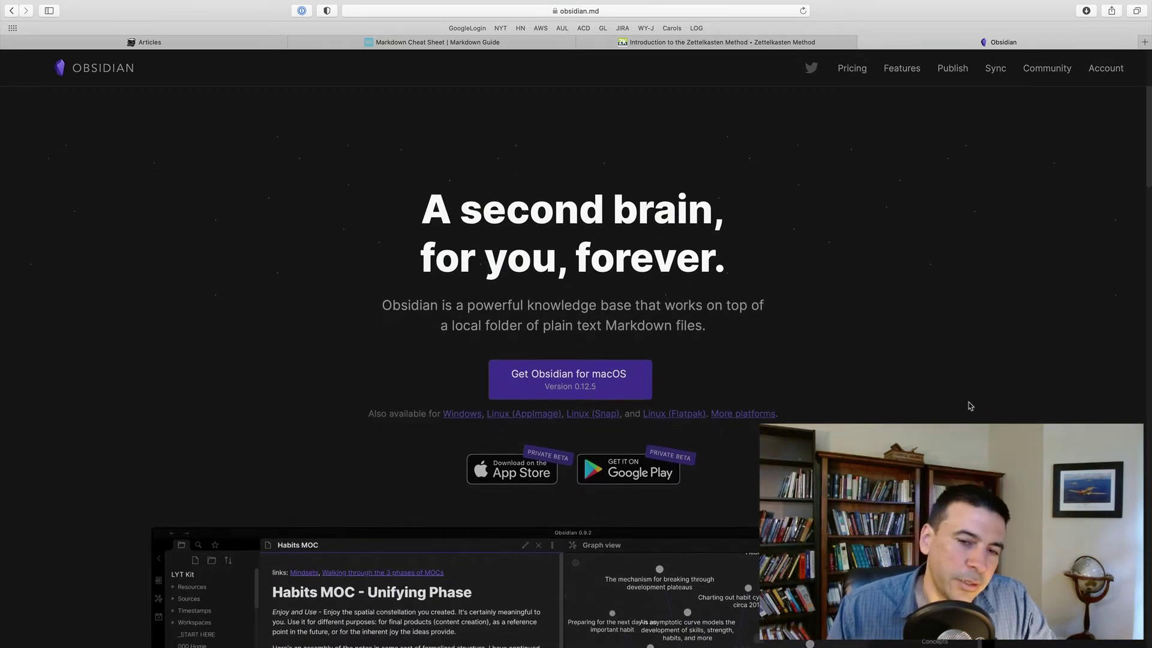
{"action": "scroll", "coordinate": [970, 406], "scroll_direction": "down", "scroll_amount": 5}
{"action": "scroll", "coordinate": [970, 406], "scroll_direction": "down", "scroll_amount": 1}
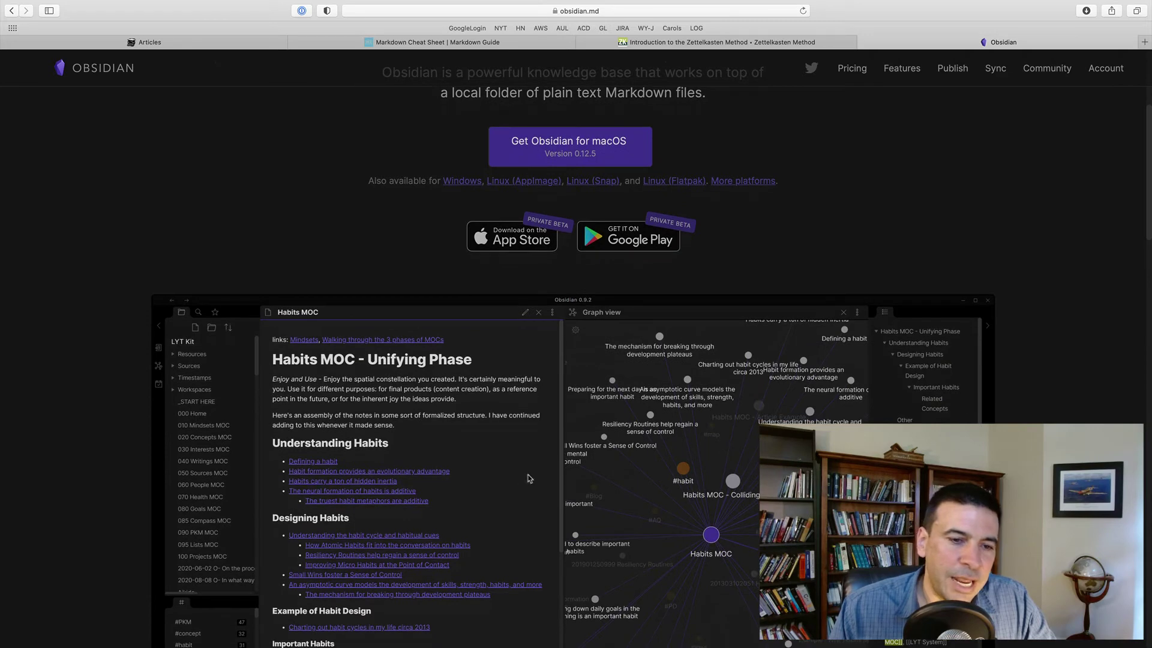
{"action": "scroll", "coordinate": [469, 519], "scroll_direction": "down", "scroll_amount": 3}
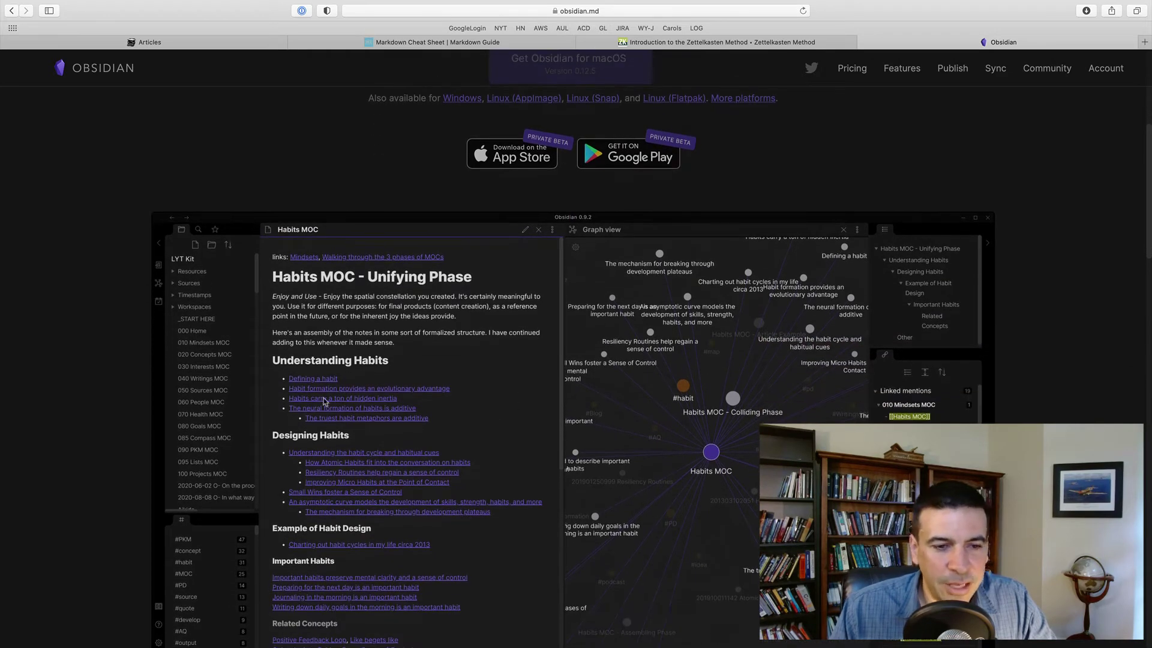
{"action": "scroll", "coordinate": [436, 597], "scroll_direction": "down", "scroll_amount": 2}
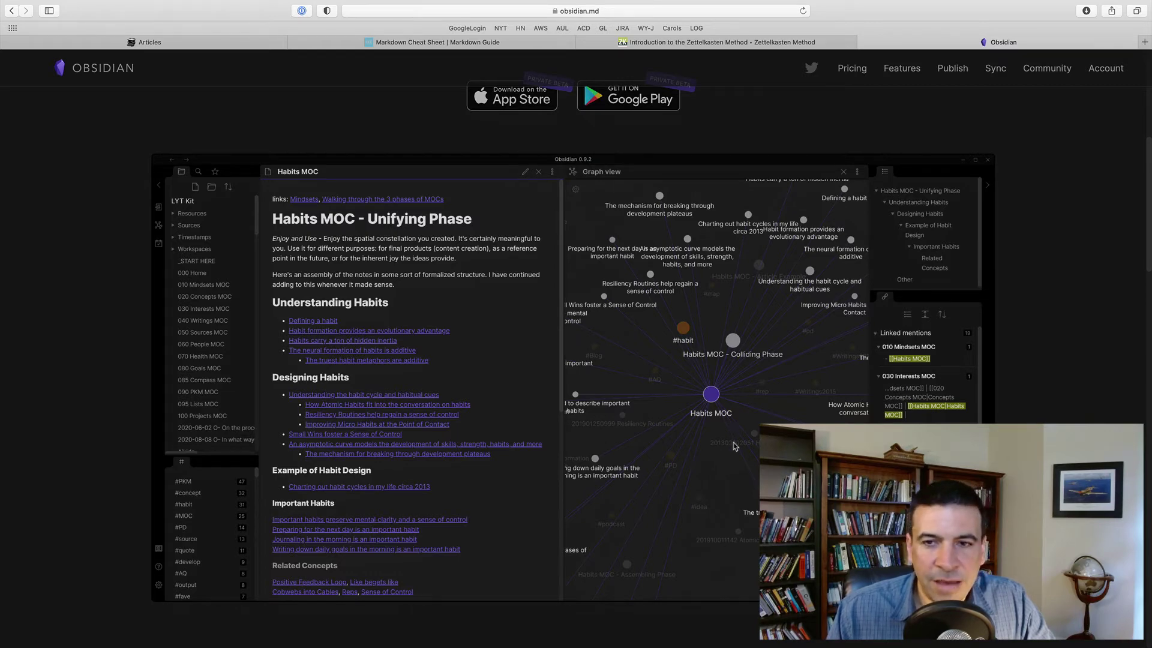
{"action": "scroll", "coordinate": [735, 447], "scroll_direction": "down", "scroll_amount": 3}
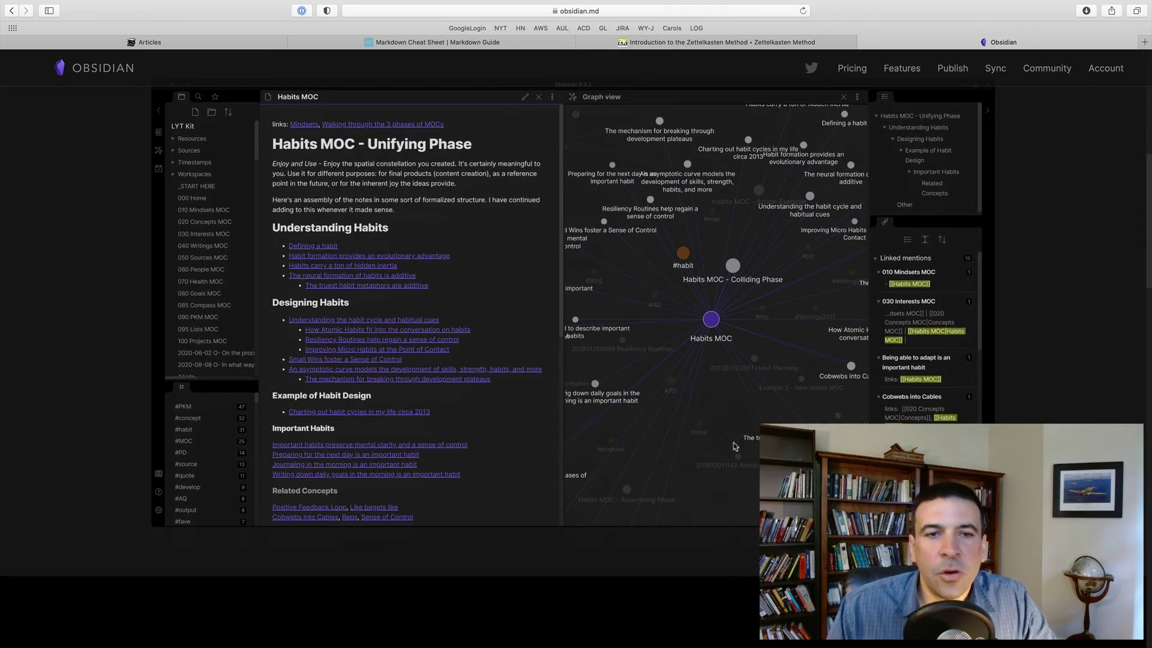
{"action": "scroll", "coordinate": [735, 447], "scroll_direction": "up", "scroll_amount": 15}
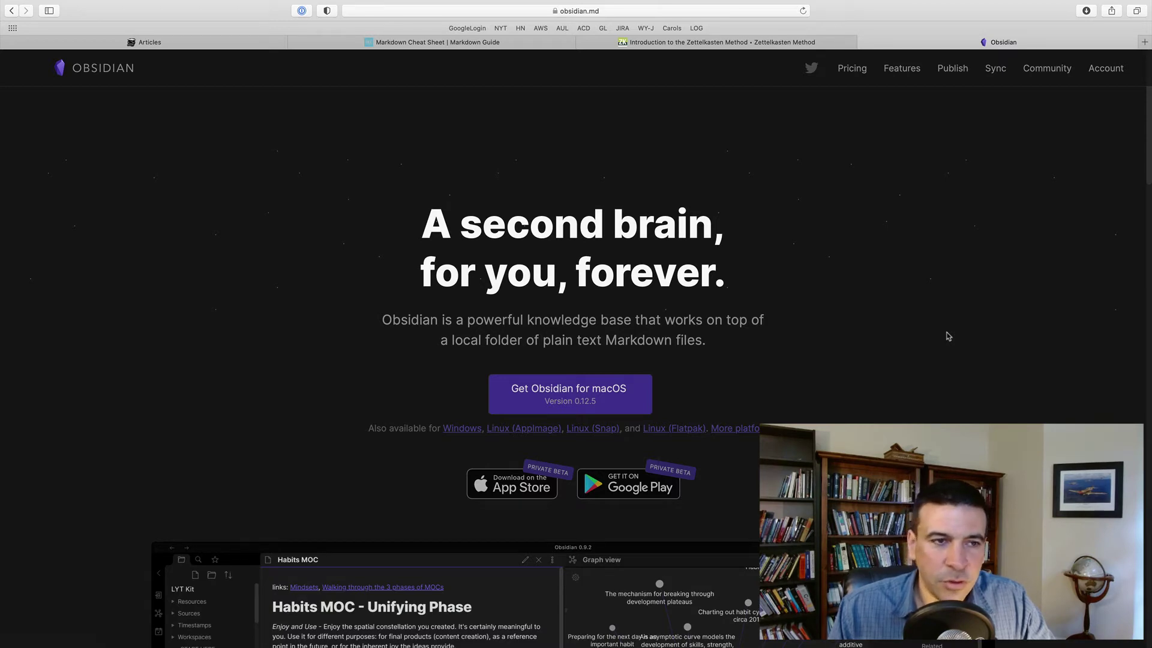
Switch over to Obsidian showing the saass-example vault.
{"action": "key", "text": "super+Tab"}
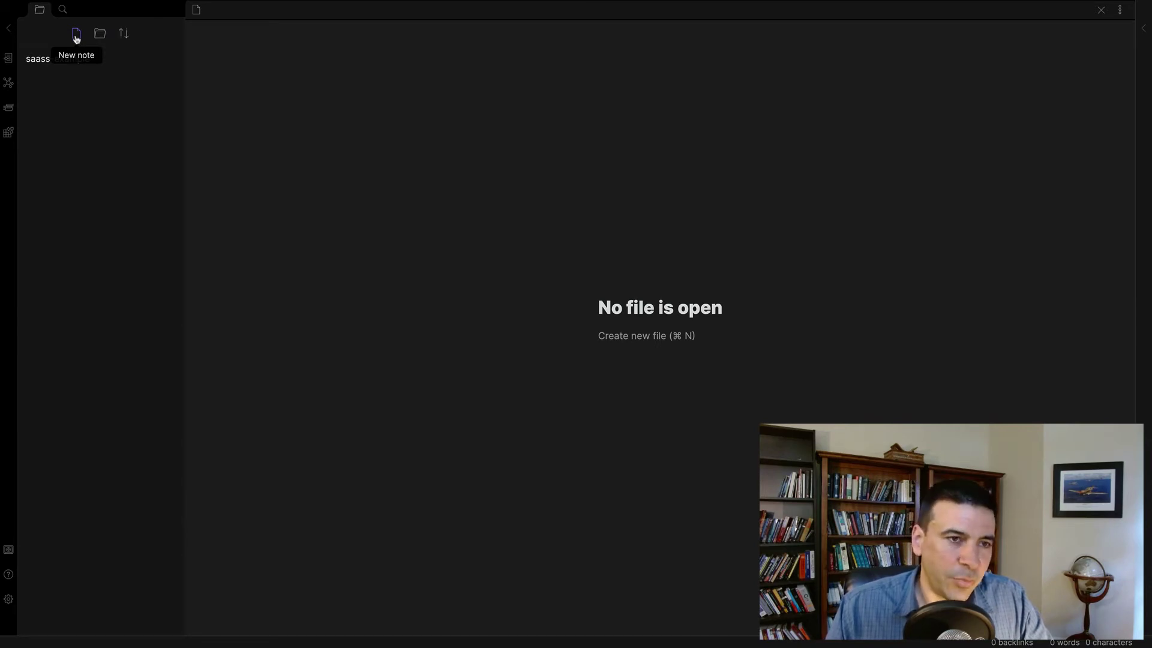
Create a note titled 'Beinhocker - The Origin of Wealth' tagged #saass660.
{"action": "left_click", "coordinate": [76, 34]}
{"action": "type", "text": "Beinhoc"}
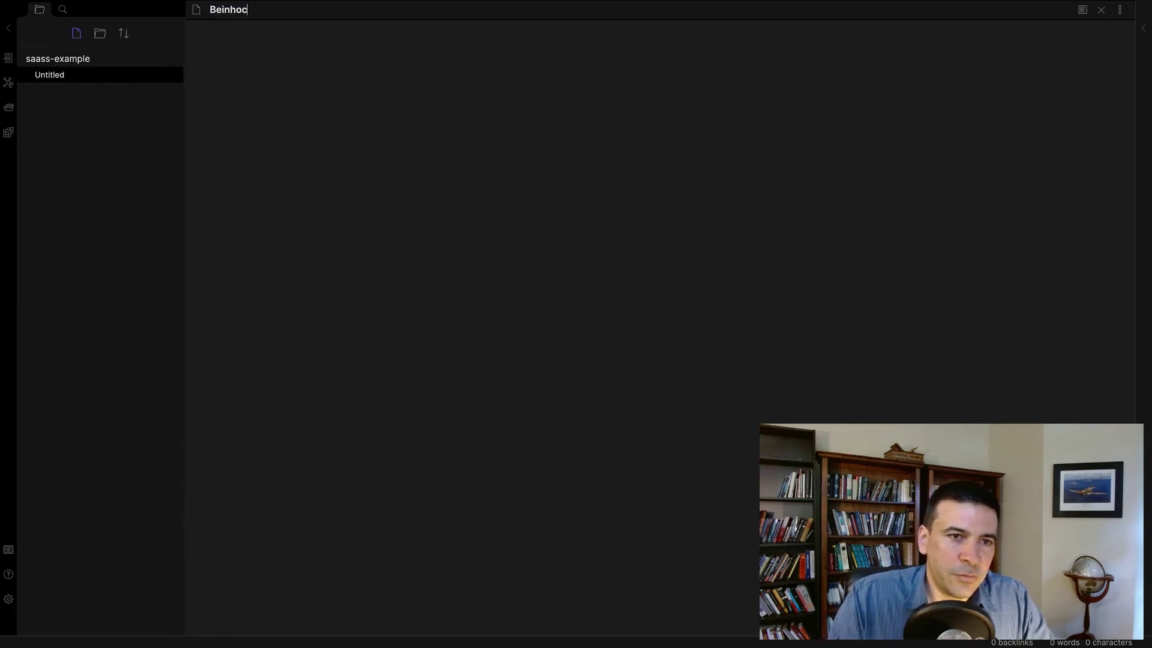
{"action": "type", "text": "ker - "}
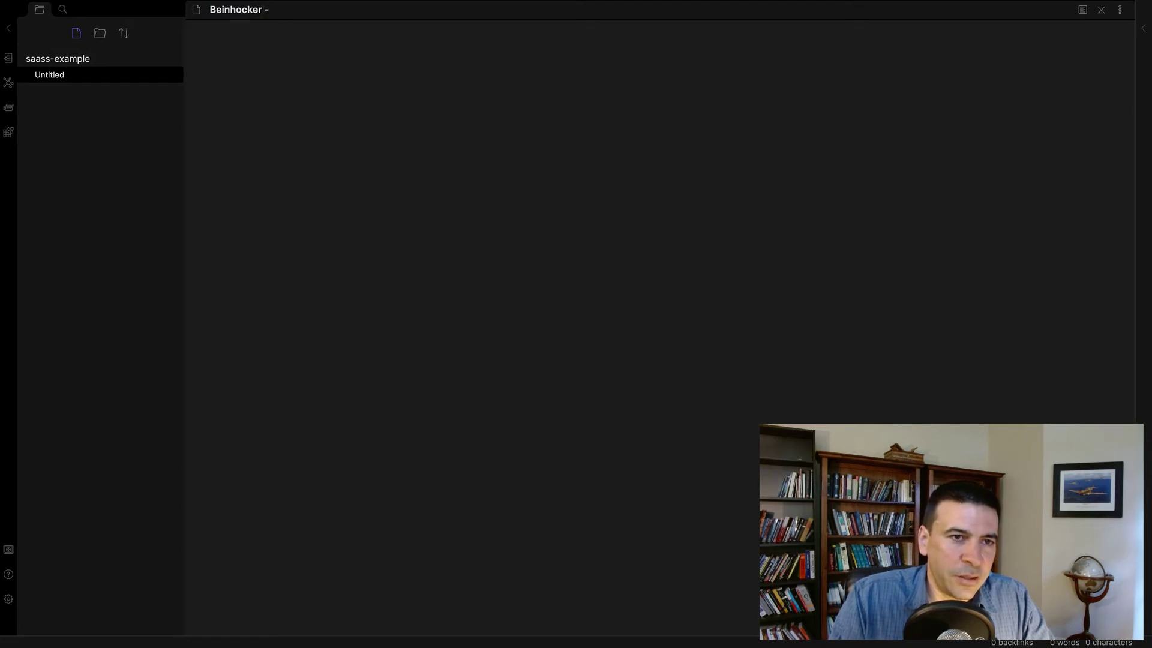
{"action": "type", "text": "The Origin of Wealth"}
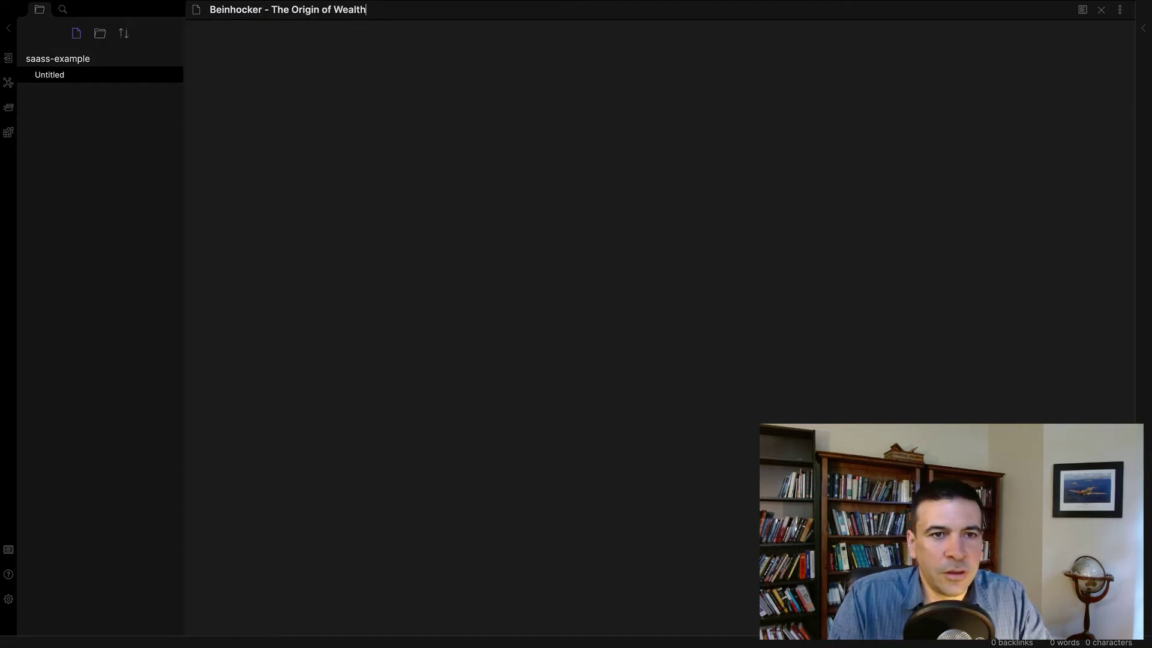
{"action": "key", "text": "Return"}
{"action": "type", "text": "#s"}
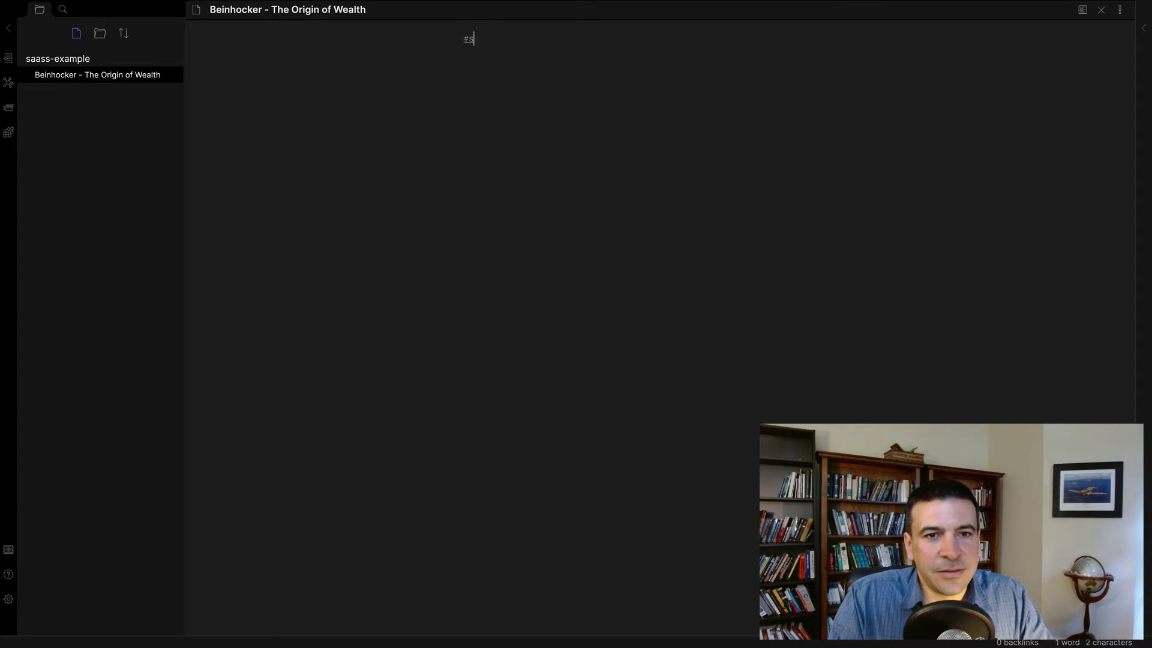
{"action": "type", "text": "aass660"}
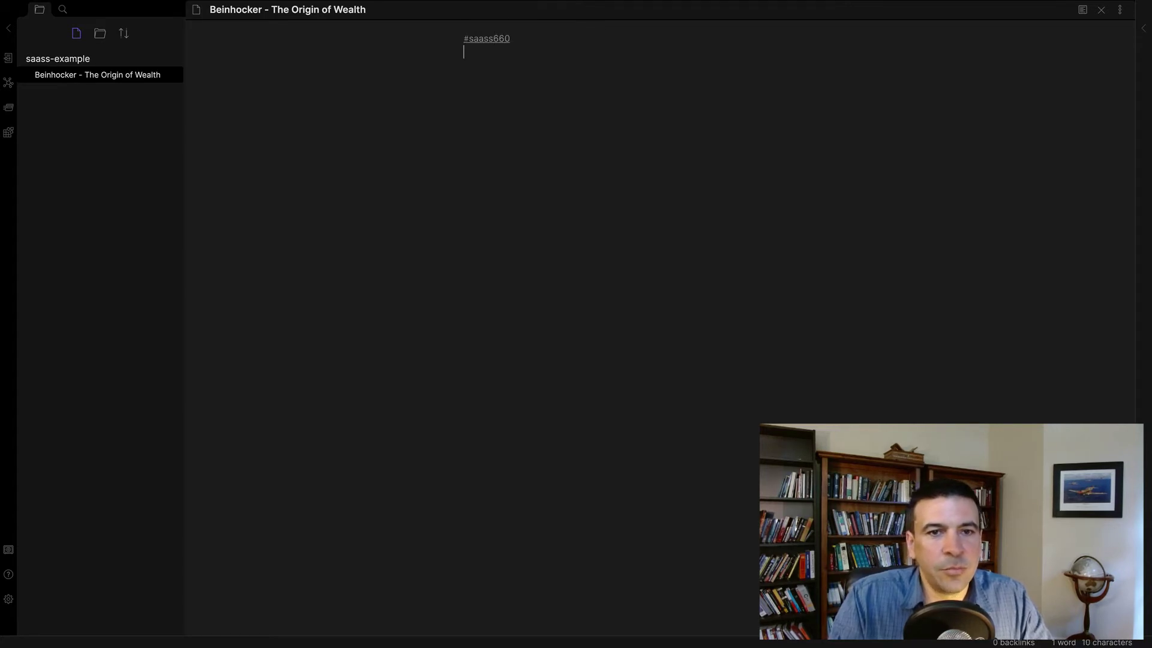
Show the Tags pane and add the line 'My notes.' below the tag.
{"action": "key", "text": "ctrl+shift+t"}
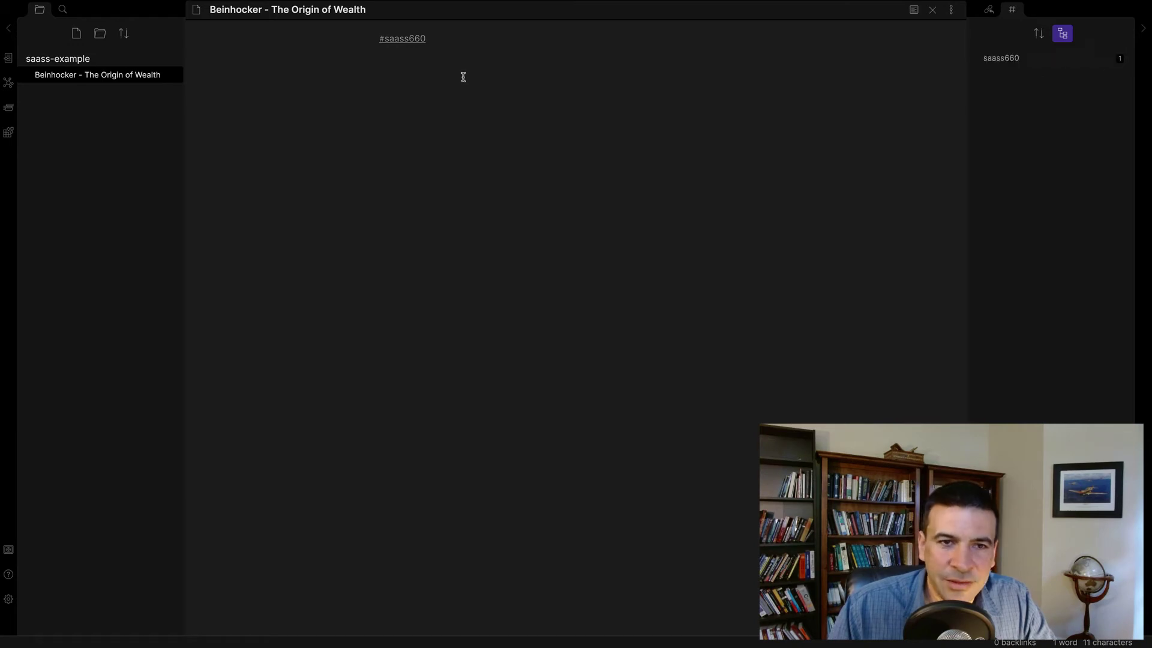
{"action": "key", "text": "Return"}
{"action": "key", "text": "Return"}
{"action": "type", "text": "My notes."}
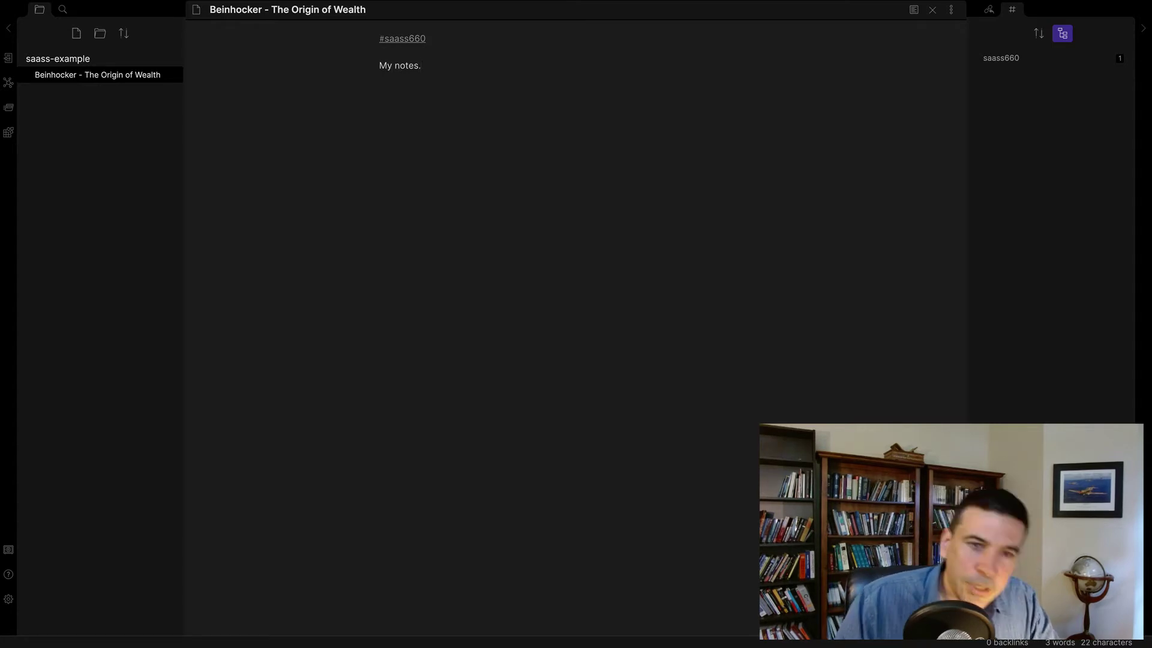
Add the headings Overview, Key Ideas and Links to other SAASS readings.
{"action": "left_click", "coordinate": [379, 52]}
{"action": "type", "text": "# "}
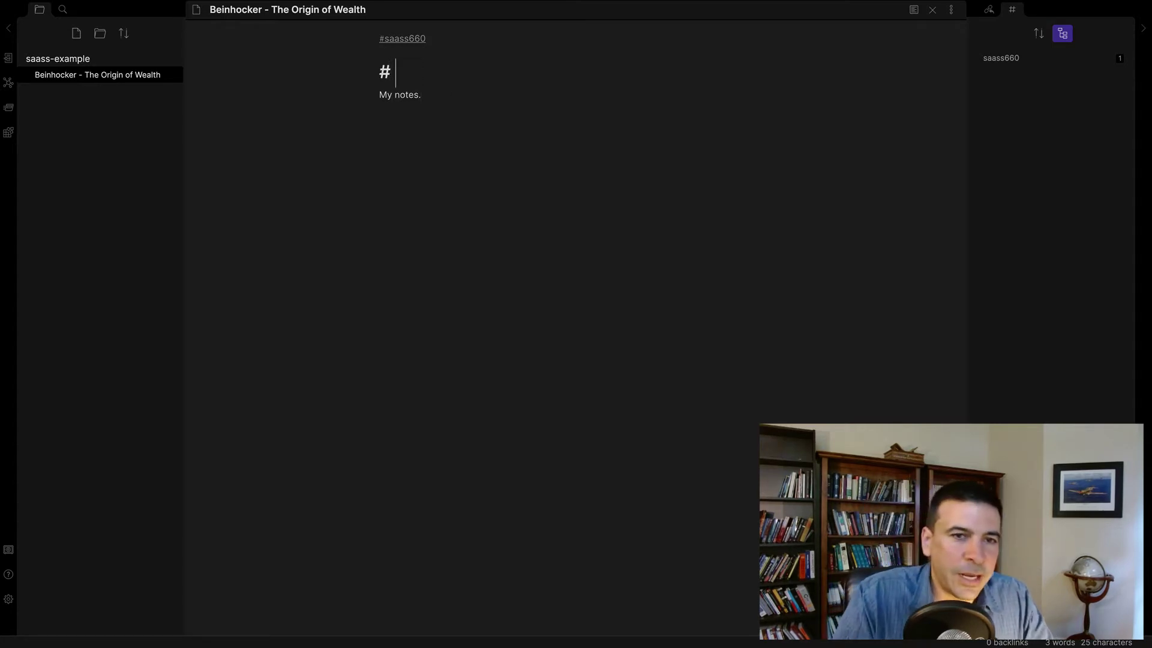
{"action": "type", "text": "Overview"}
{"action": "key", "text": "Return"}
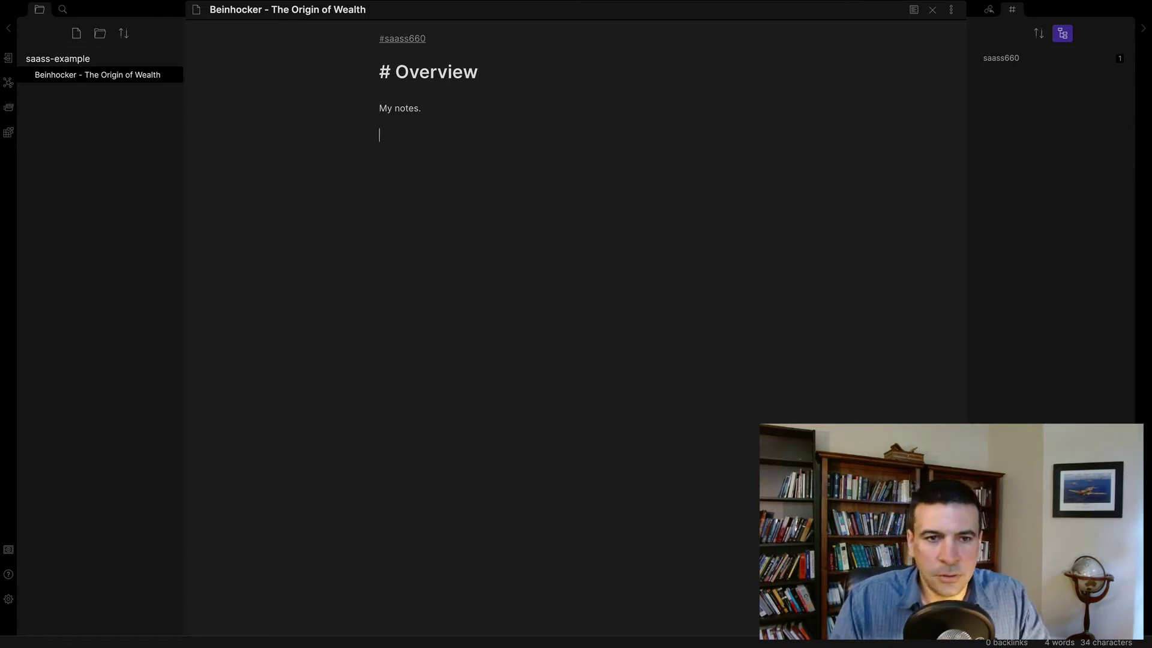
{"action": "type", "text": "# Key Id"}
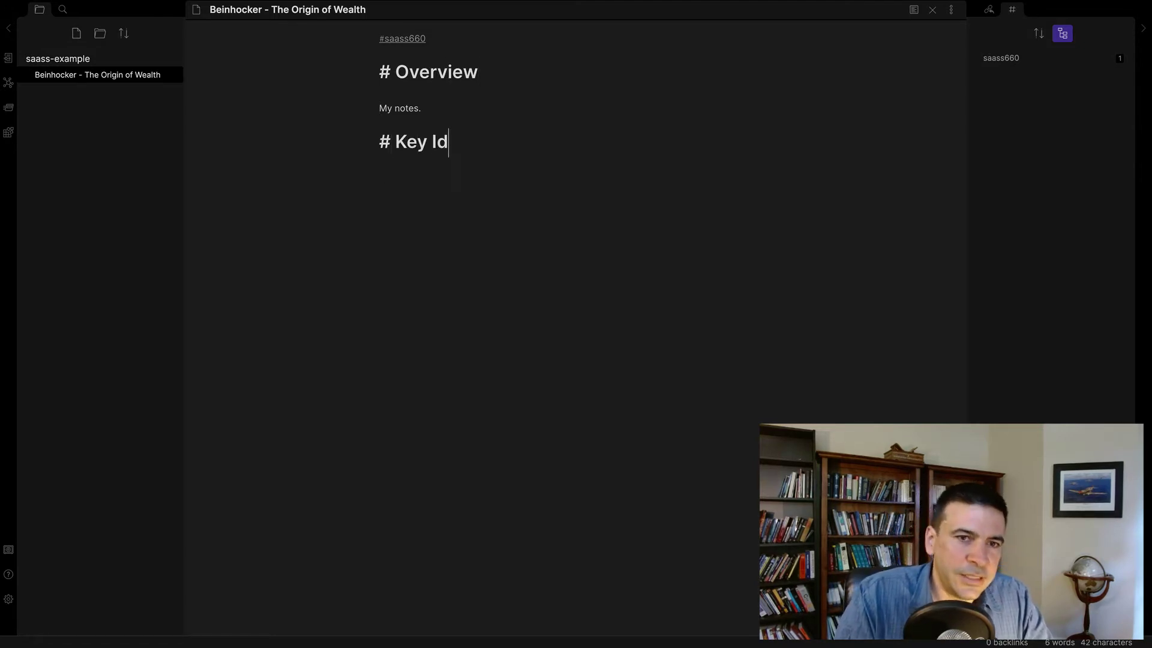
{"action": "type", "text": "eas"}
{"action": "key", "text": "Return"}
{"action": "type", "text": "# L"}
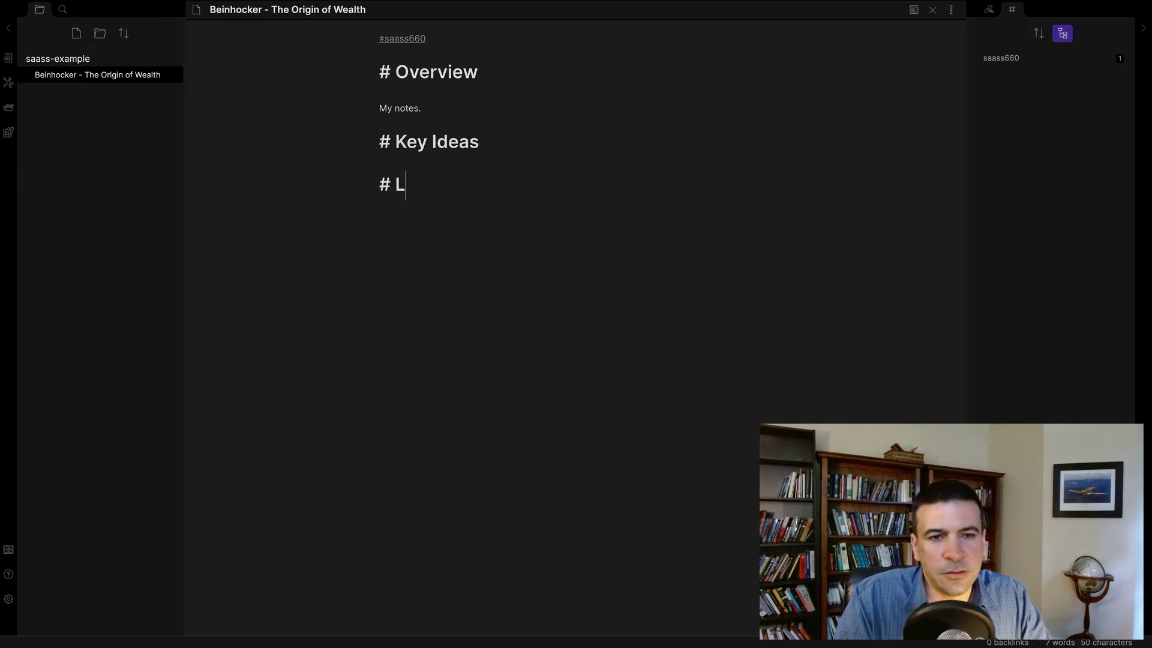
{"action": "type", "text": "inks to other SAAS"}
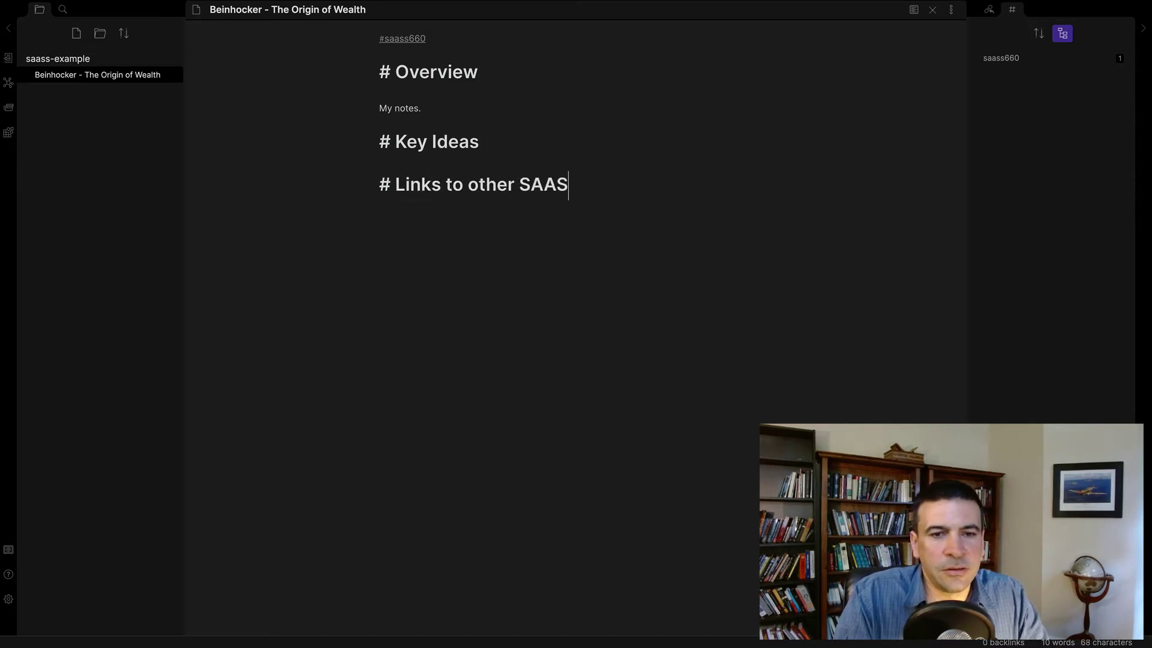
{"action": "type", "text": "S readings"}
{"action": "key", "text": "Return"}
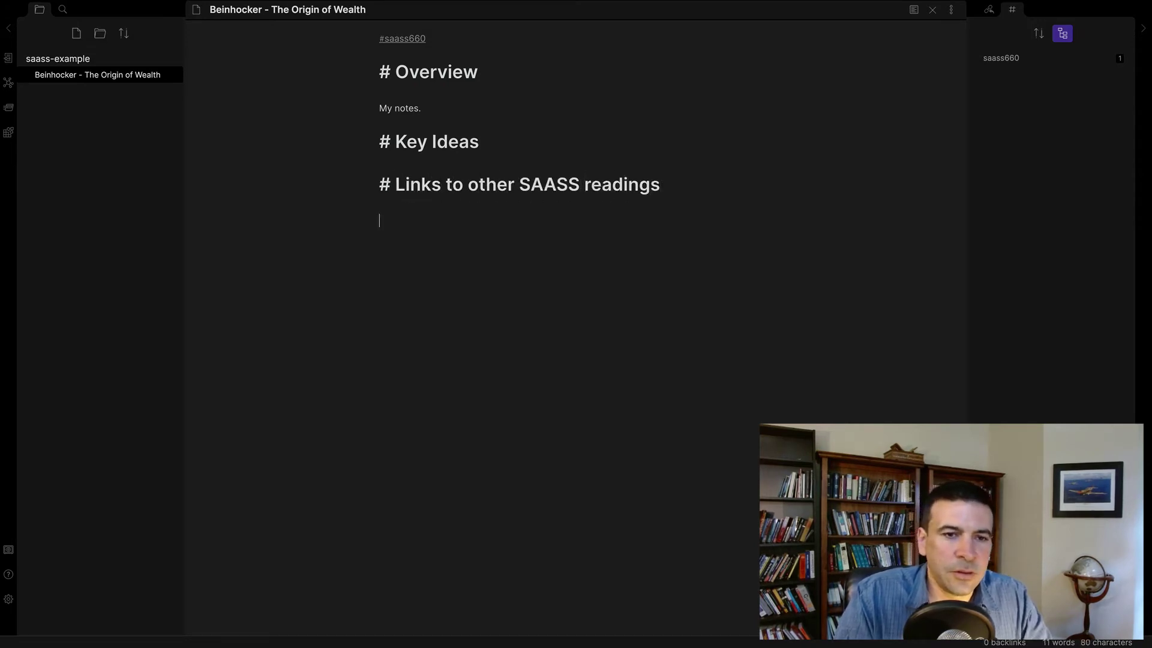
Under Key Ideas, add subheadings 'The economy is a complex system' and 'Physical vs. Social Technology' plus a sentence, then view rendered.
{"action": "left_click", "coordinate": [491, 146]}
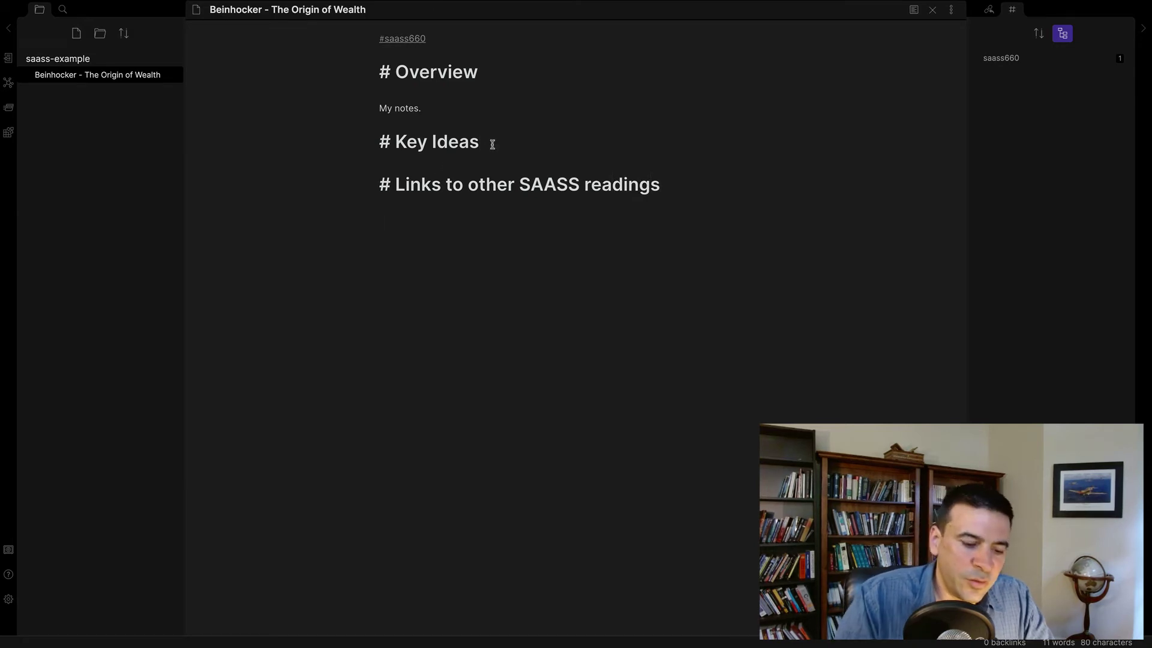
{"action": "key", "text": "Return"}
{"action": "type", "text": "## The e"}
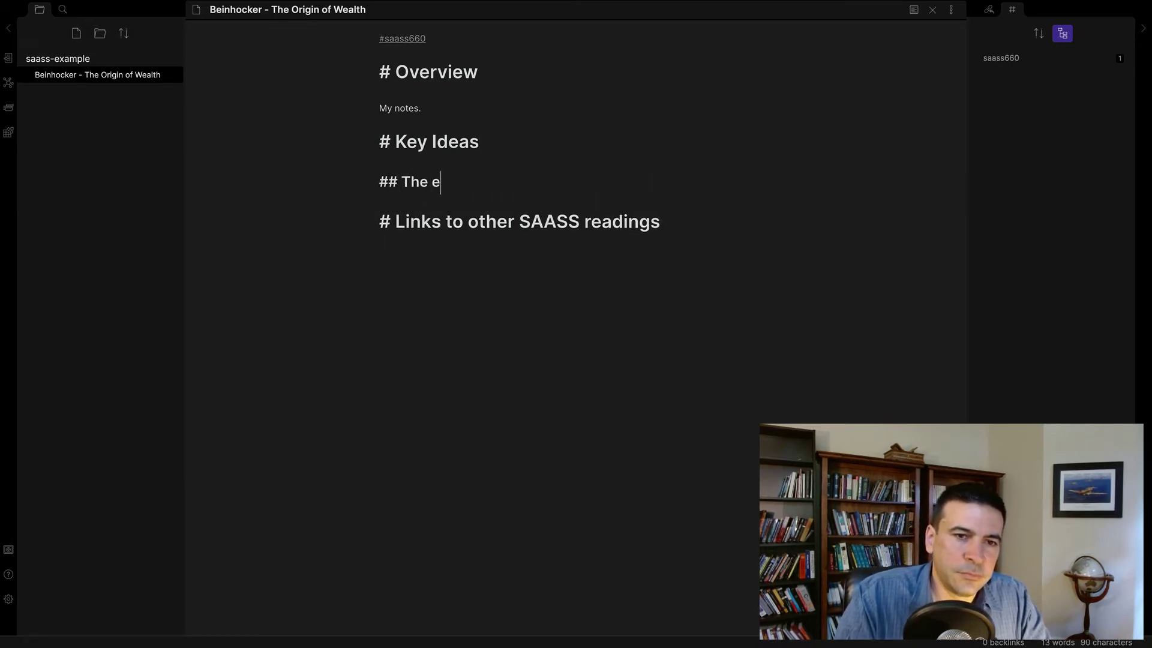
{"action": "type", "text": "conomy "}
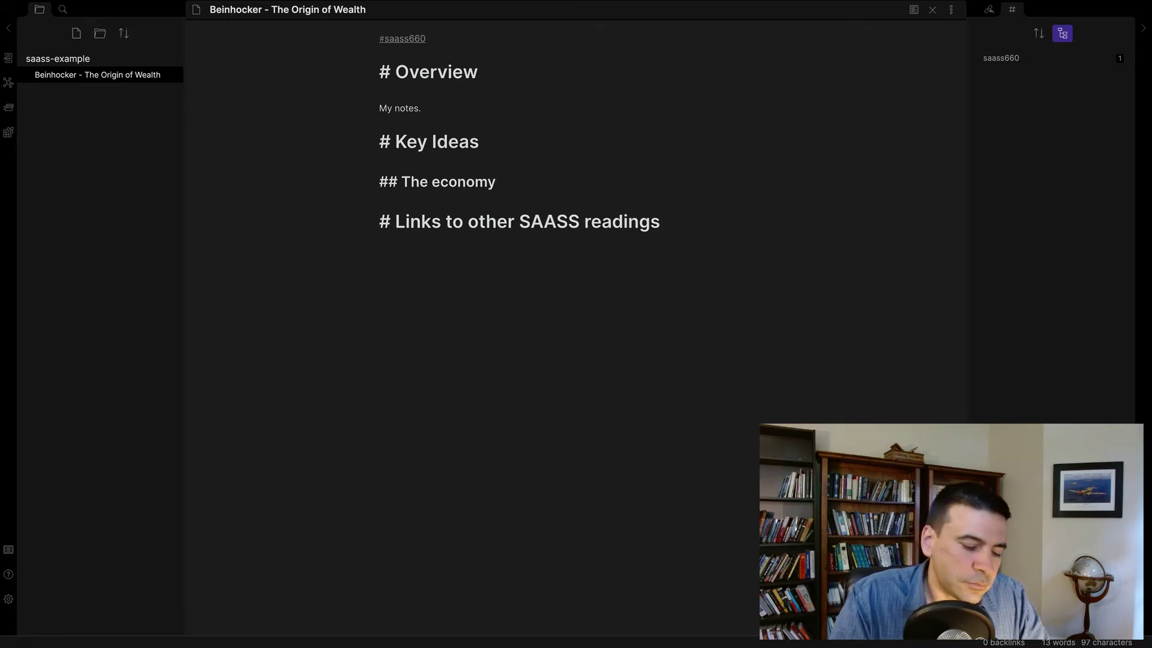
{"action": "type", "text": "is a complex system"}
{"action": "key", "text": "Return"}
{"action": "type", "text": "## "}
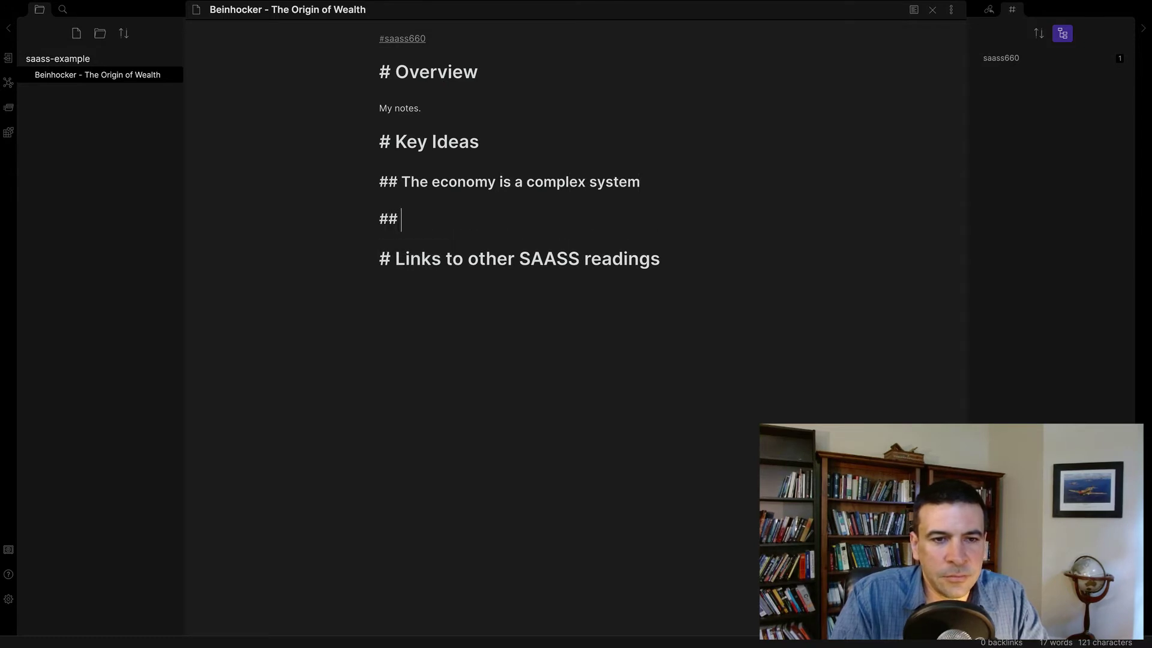
{"action": "type", "text": "Physical vs. Technological "}
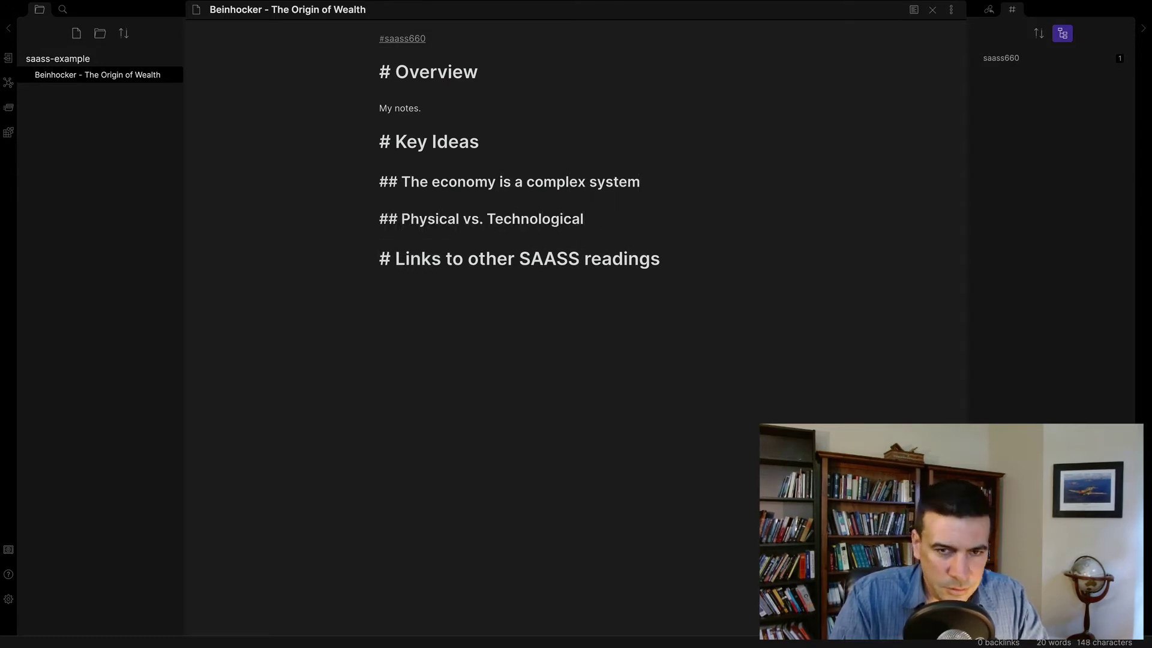
{"action": "type", "text": "Te"}
{"action": "key", "text": "BackSpace"}
{"action": "key", "text": "BackSpace"}
{"action": "key", "text": "BackSpace"}
{"action": "key", "text": "BackSpace"}
{"action": "key", "text": "BackSpace"}
{"action": "key", "text": "BackSpace"}
{"action": "key", "text": "BackSpace"}
{"action": "key", "text": "BackSpace"}
{"action": "key", "text": "BackSpace"}
{"action": "key", "text": "BackSpace"}
{"action": "key", "text": "BackSpace"}
{"action": "key", "text": "BackSpace"}
{"action": "key", "text": "BackSpace"}
{"action": "key", "text": "BackSpace"}
{"action": "key", "text": "BackSpace"}
{"action": "key", "text": "BackSpace"}
{"action": "type", "text": "Social Technology"}
{"action": "key", "text": "Return"}
{"action": "key", "text": "Return"}
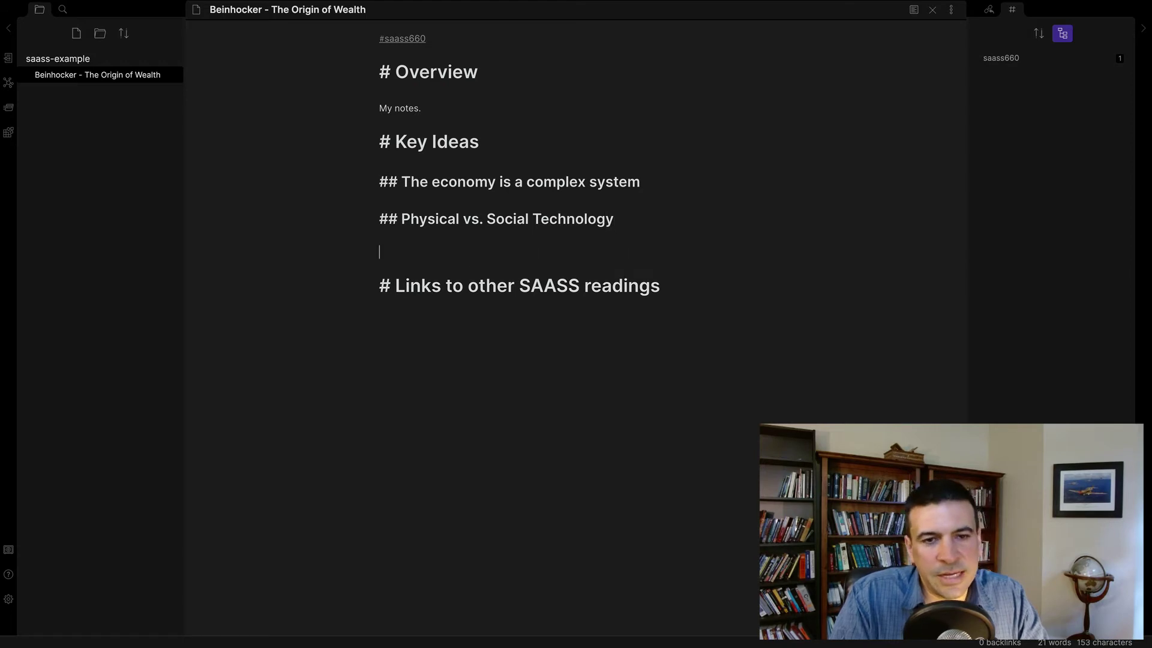
{"action": "type", "text": "There are two kinds of "}
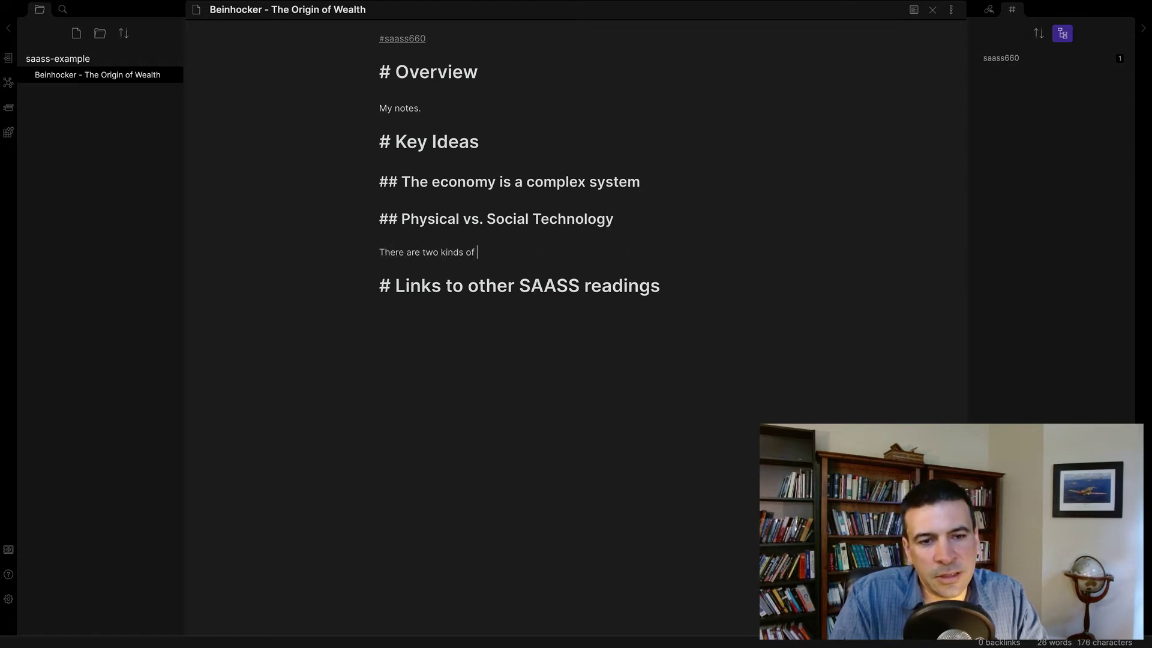
{"action": "type", "text": "technologies..."}
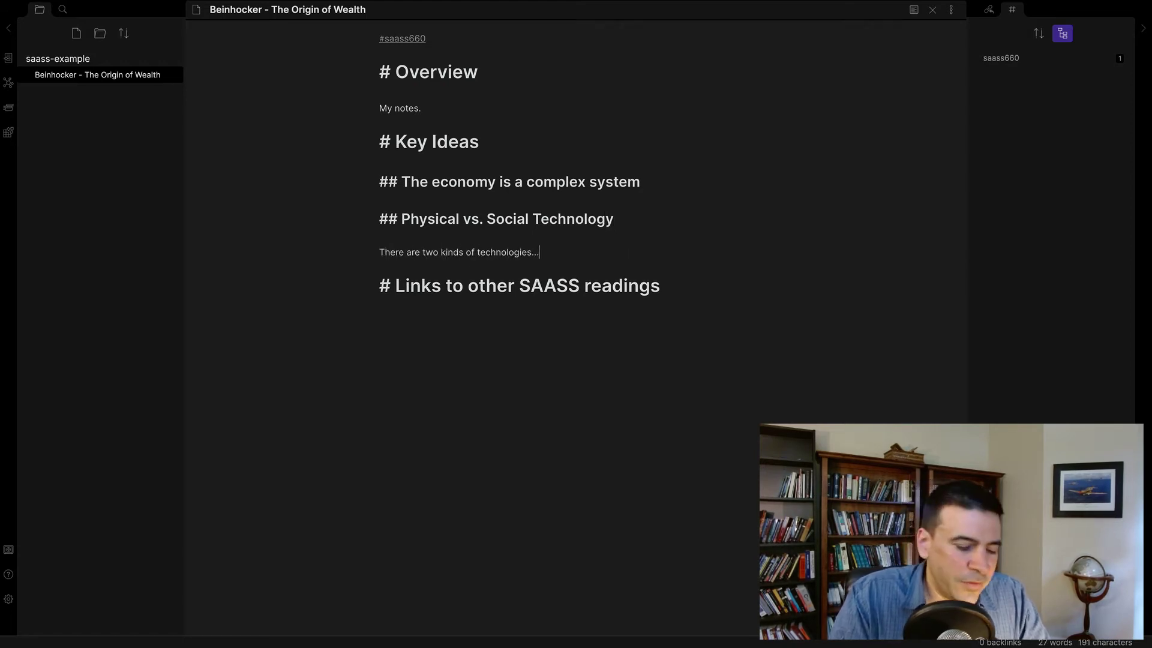
{"action": "key", "text": "ctrl+e"}
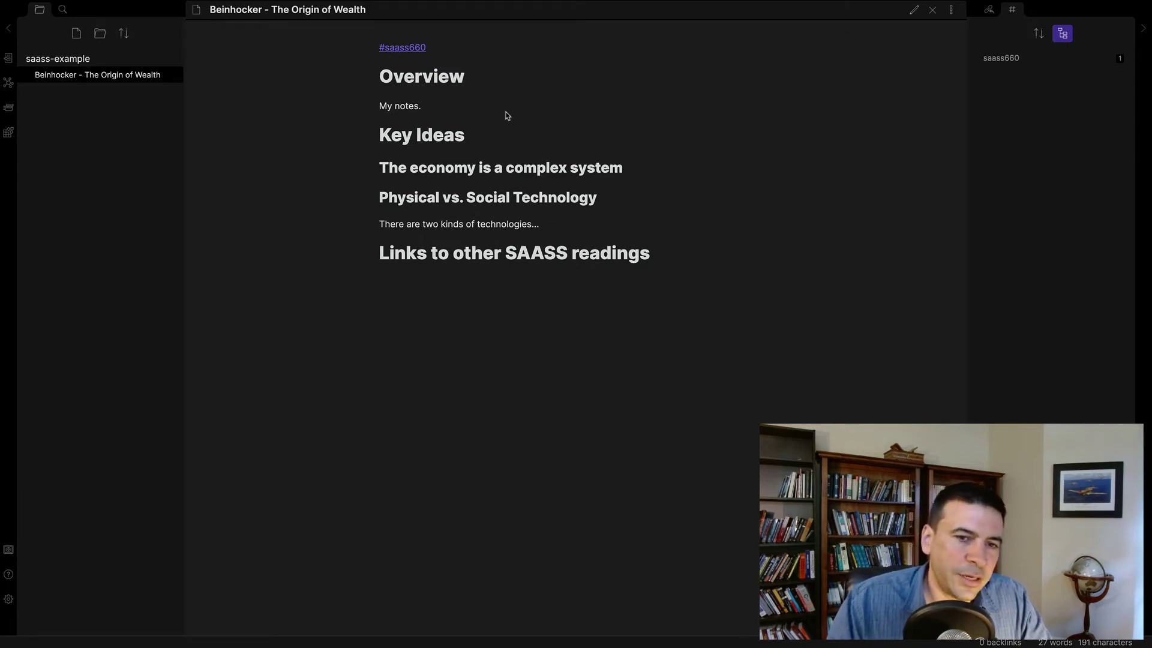
Add a bulleted list A, B, C under the 'There are two kinds of technologies...' sentence.
{"action": "key", "text": "ctrl+e"}
{"action": "key", "text": "Return"}
{"action": "key", "text": "Return"}
{"action": "type", "text": "- A"}
{"action": "key", "text": "Return"}
{"action": "type", "text": "B"}
{"action": "key", "text": "Return"}
{"action": "type", "text": "C"}
View the note rendered, search the #saass660 tag, and return to the file list.
{"action": "key", "text": "ctrl+e"}
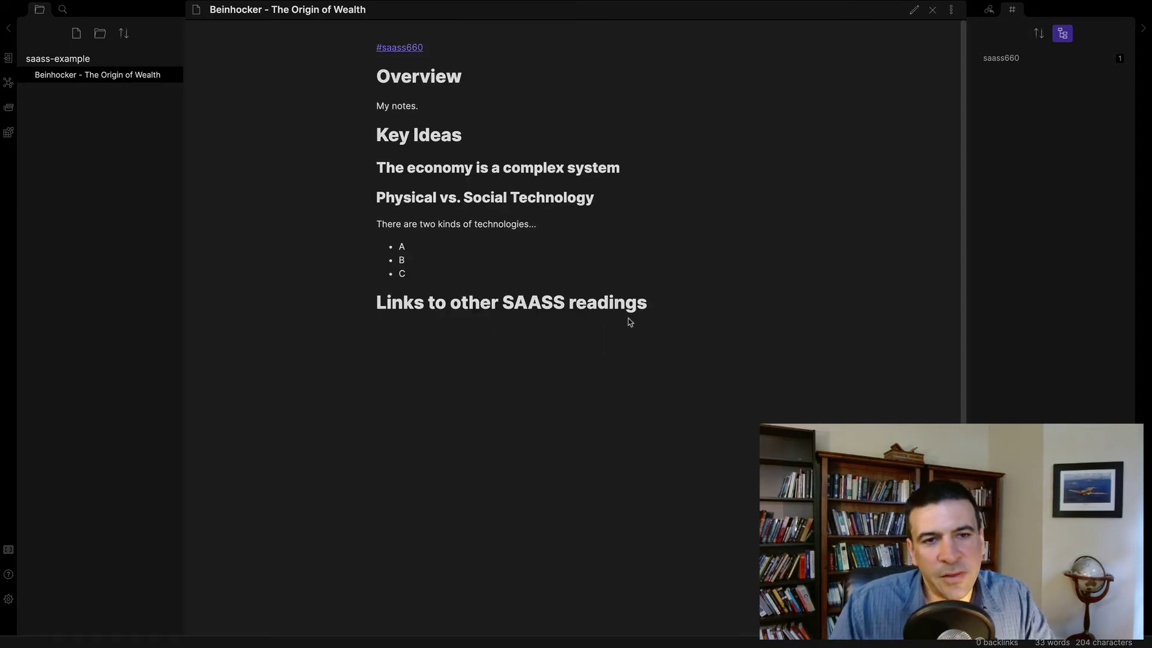
{"action": "left_click", "coordinate": [399, 51]}
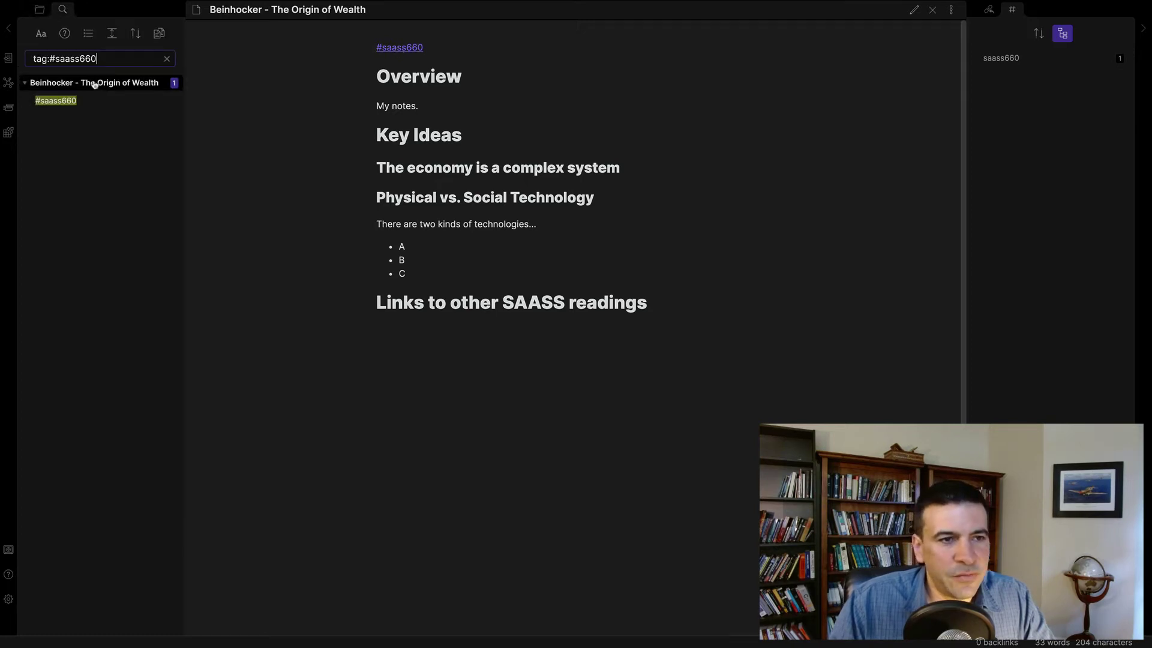
{"action": "left_click", "coordinate": [40, 9]}
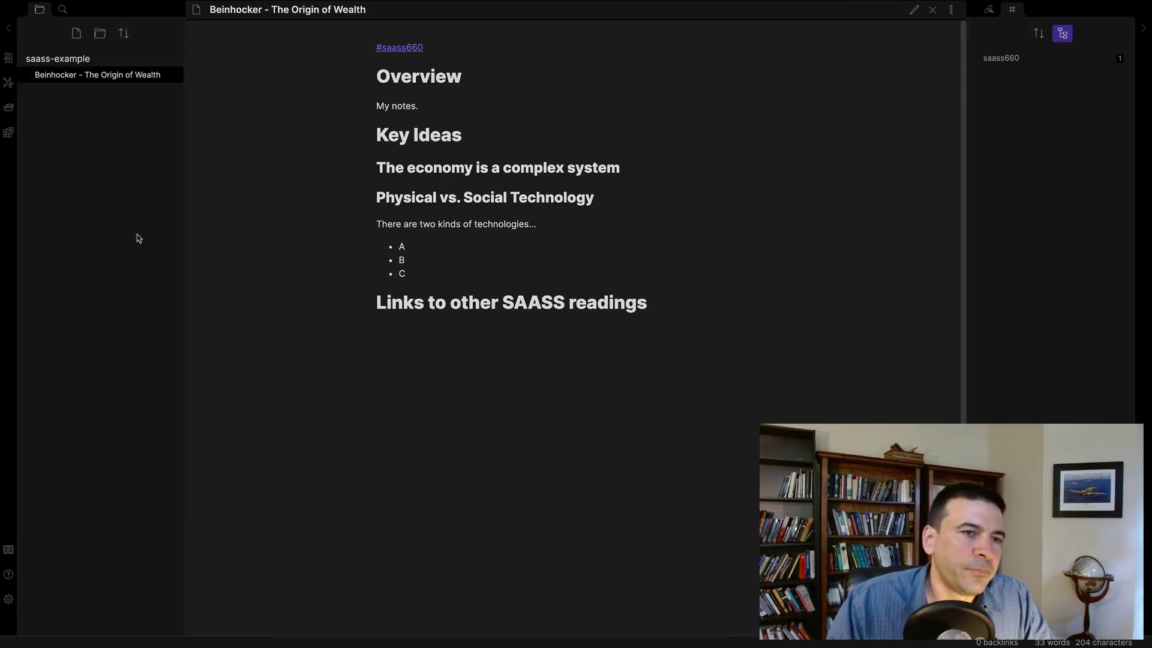
Create a note titled 'Arthur - Complexity Economics' and tag it #saass660 from suggestions.
{"action": "left_click", "coordinate": [77, 33]}
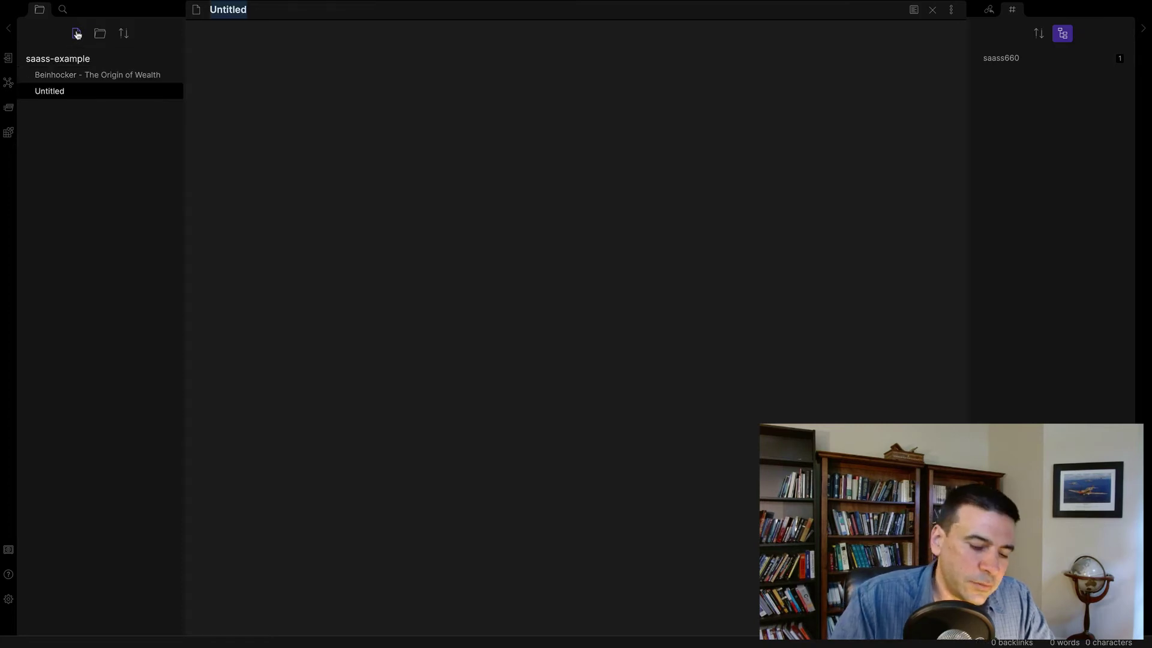
{"action": "type", "text": "Arthur - Compleity E"}
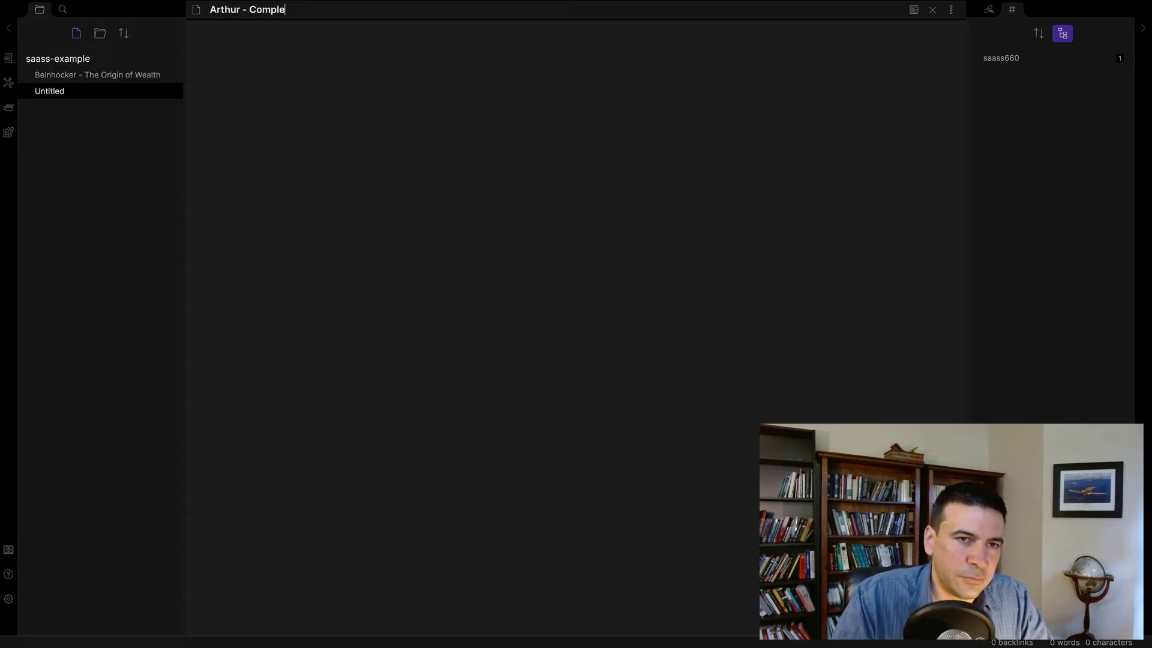
{"action": "key", "text": "BackSpace"}
{"action": "key", "text": "BackSpace"}
{"action": "key", "text": "BackSpace"}
{"action": "key", "text": "BackSpace"}
{"action": "key", "text": "BackSpace"}
{"action": "type", "text": "xity Economics"}
{"action": "key", "text": "Return"}
{"action": "type", "text": "#"}
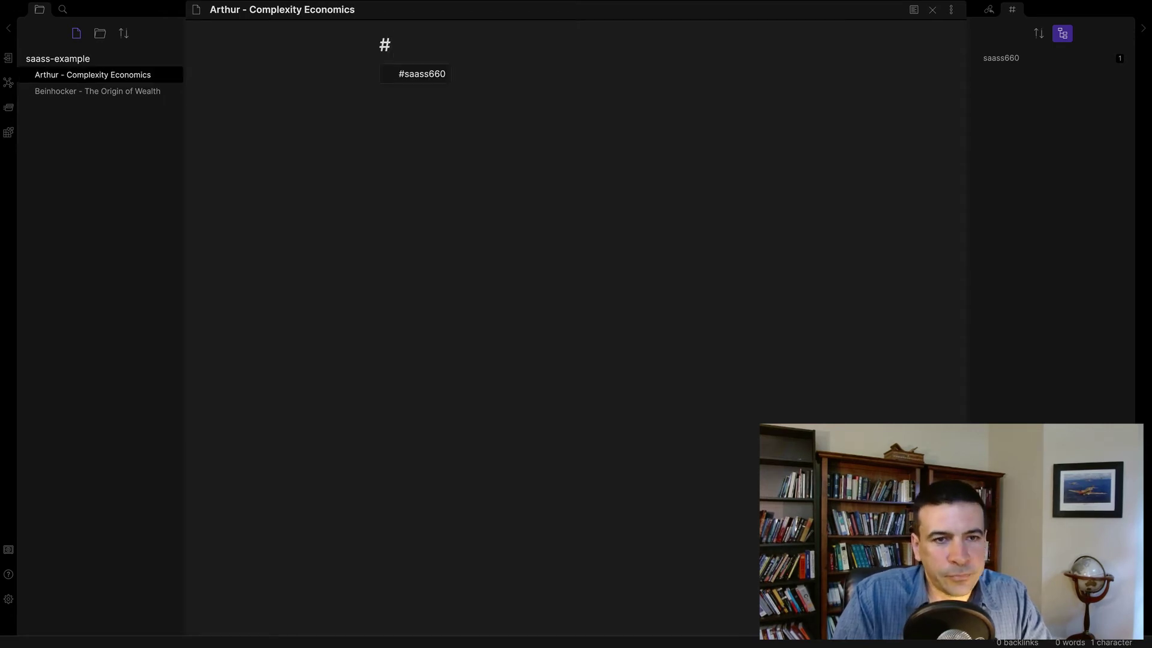
{"action": "left_click", "coordinate": [418, 78]}
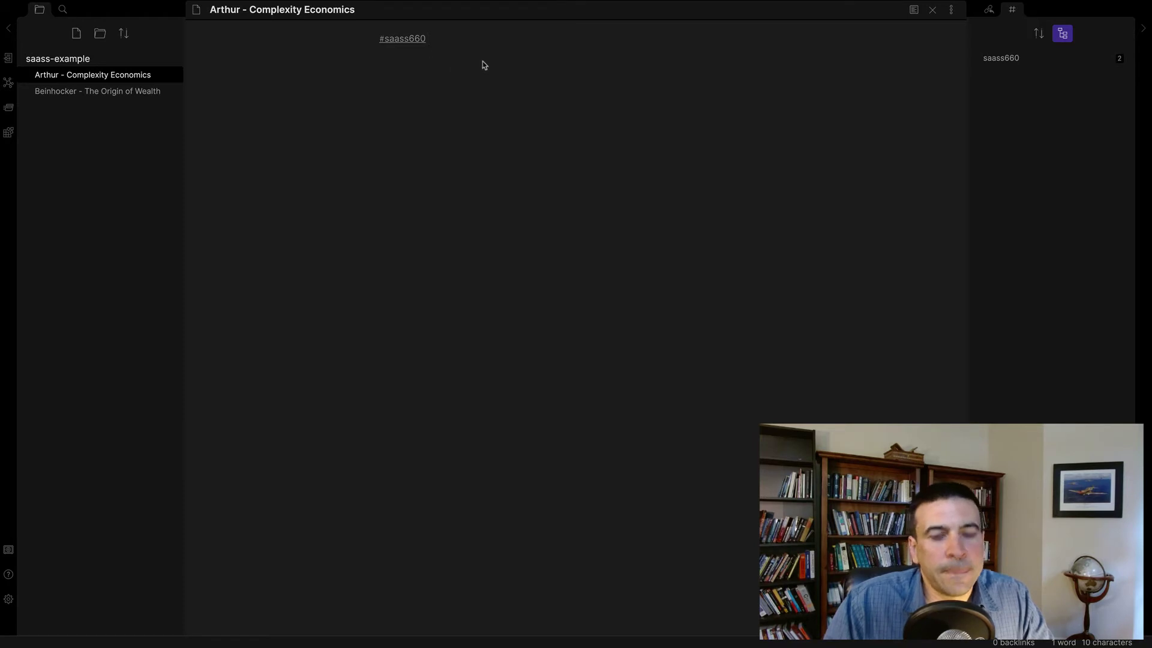
{"action": "key", "text": "Return"}
{"action": "key", "text": "Return"}
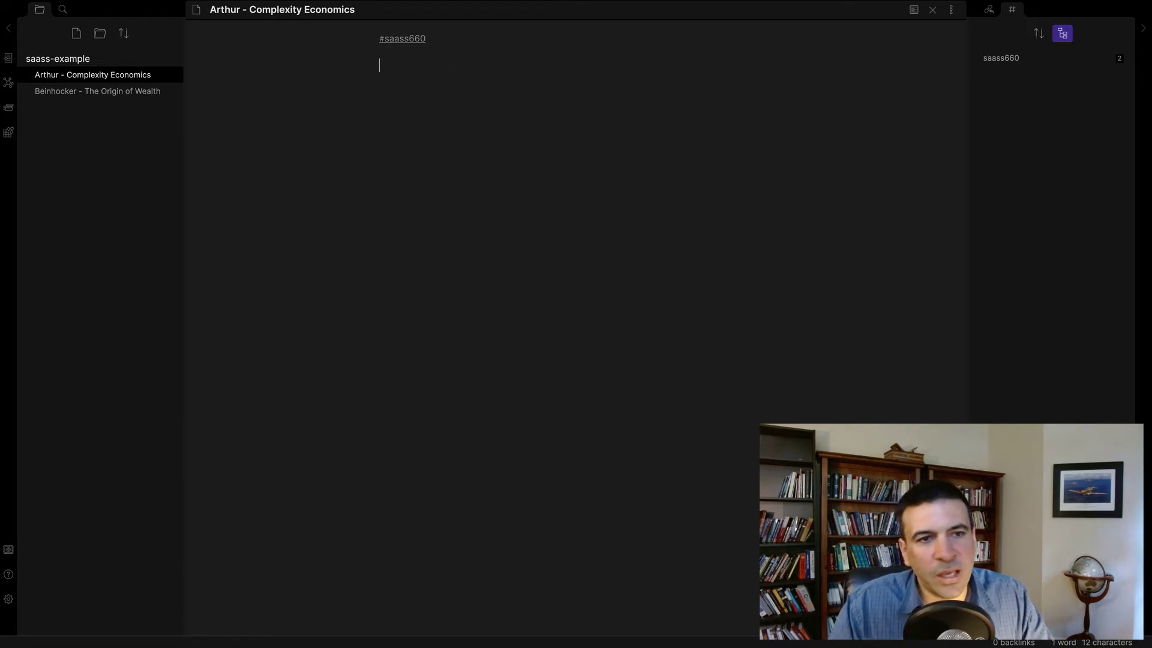
Glance at the Beinhocker note, then return to the Arthur note's line below the tag.
{"action": "left_click", "coordinate": [75, 93]}
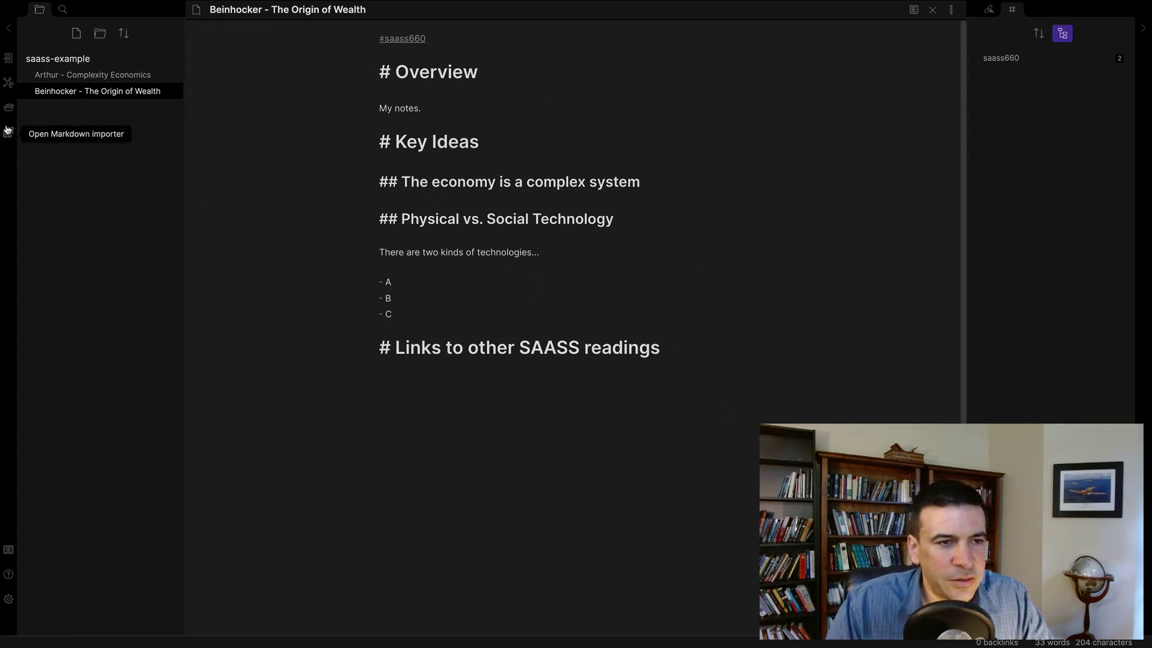
{"action": "left_click", "coordinate": [98, 75]}
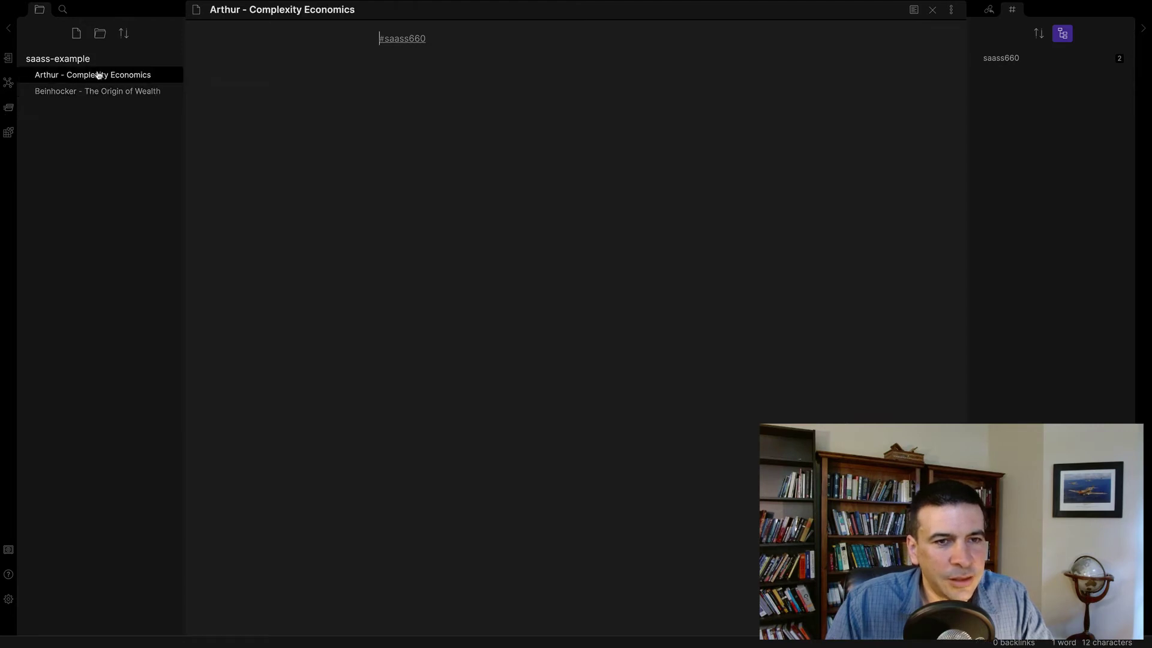
{"action": "left_click", "coordinate": [448, 124]}
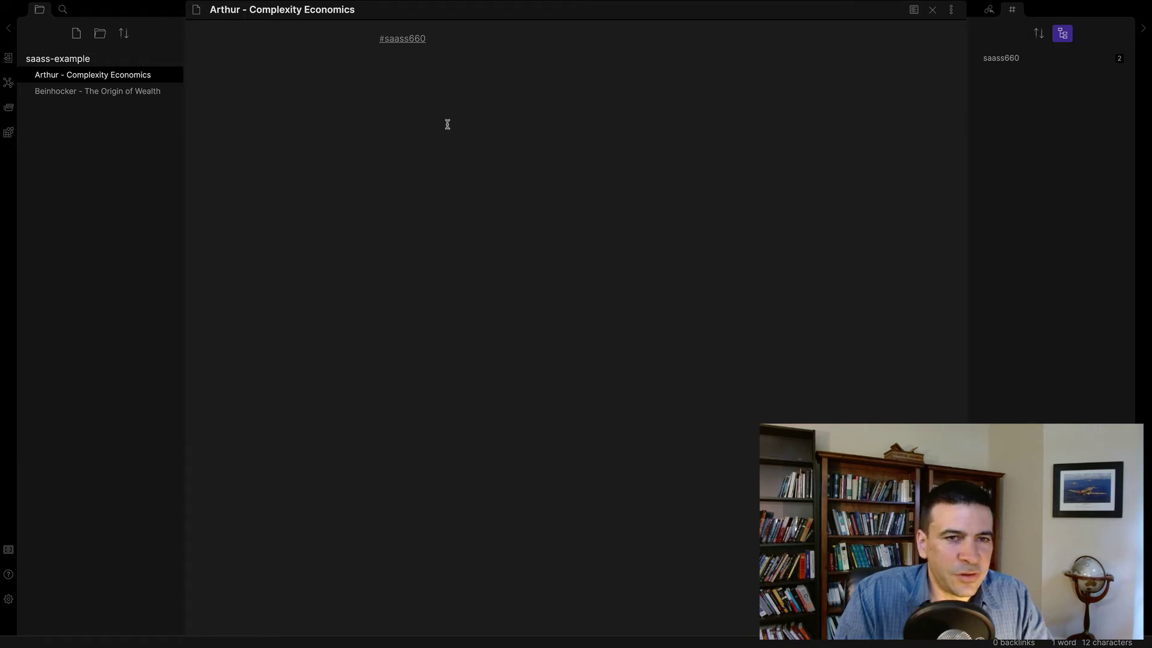
In the Arthur note, write 'Arthur writes about similar stuff as' followed by a link to Beinhocker - The Origin of Wealth.
{"action": "type", "text": "Arthur writes about"}
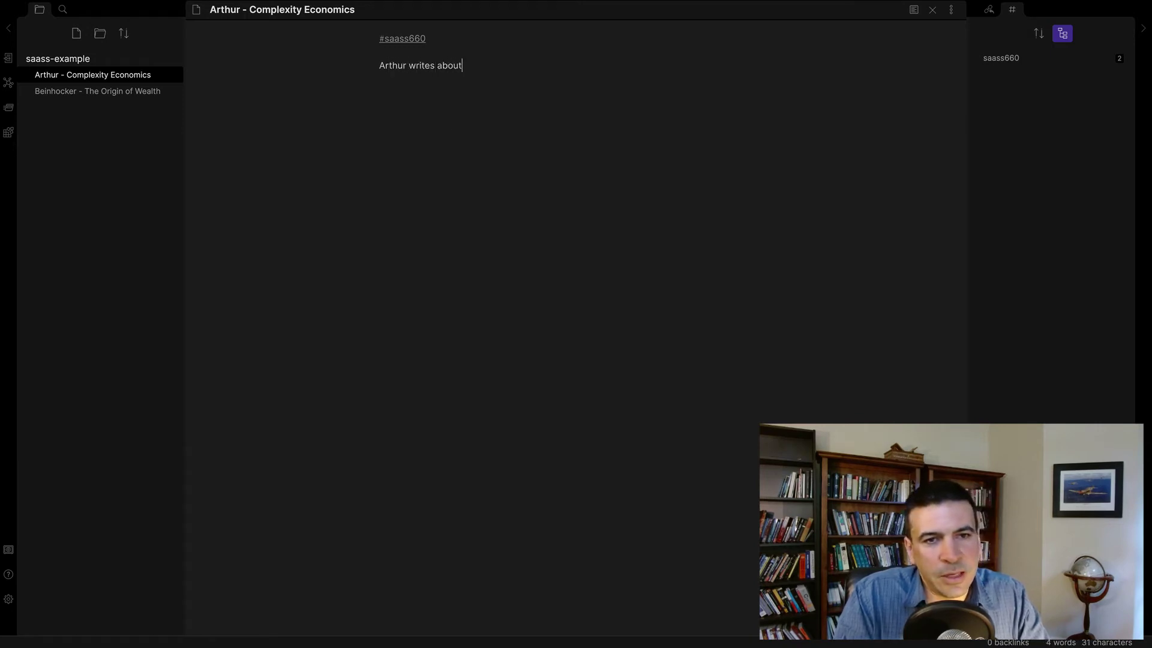
{"action": "type", "text": " similar stuff as "}
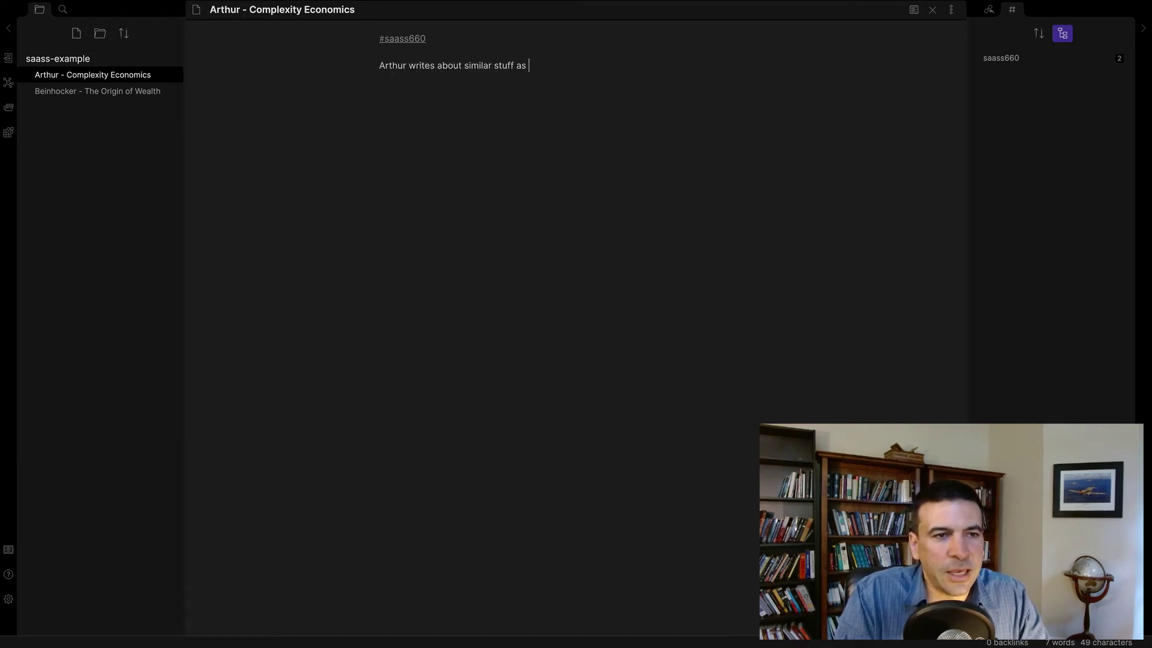
{"action": "type", "text": "[[bein"}
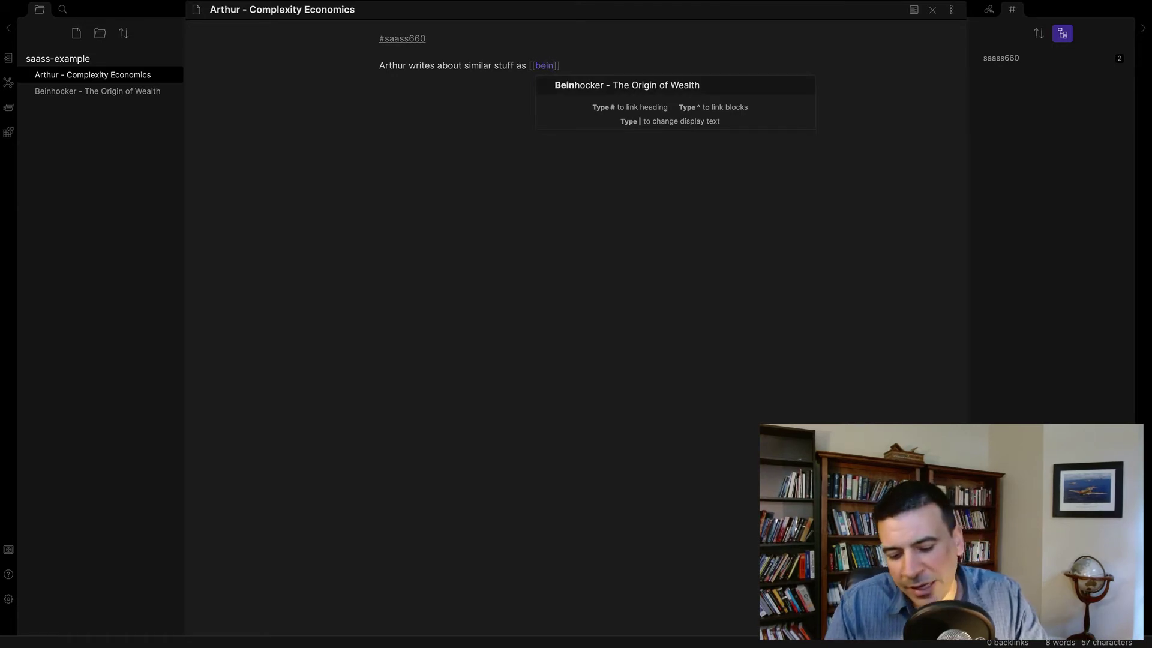
{"action": "key", "text": "Return"}
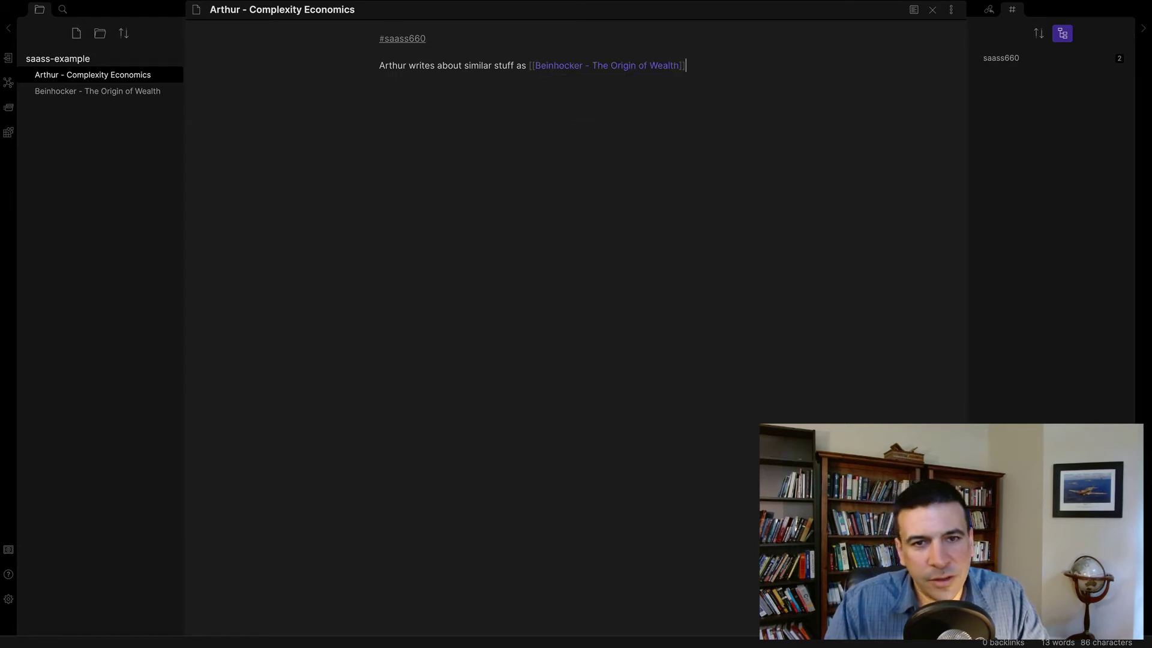
{"action": "mouse_move", "coordinate": [554, 65]}
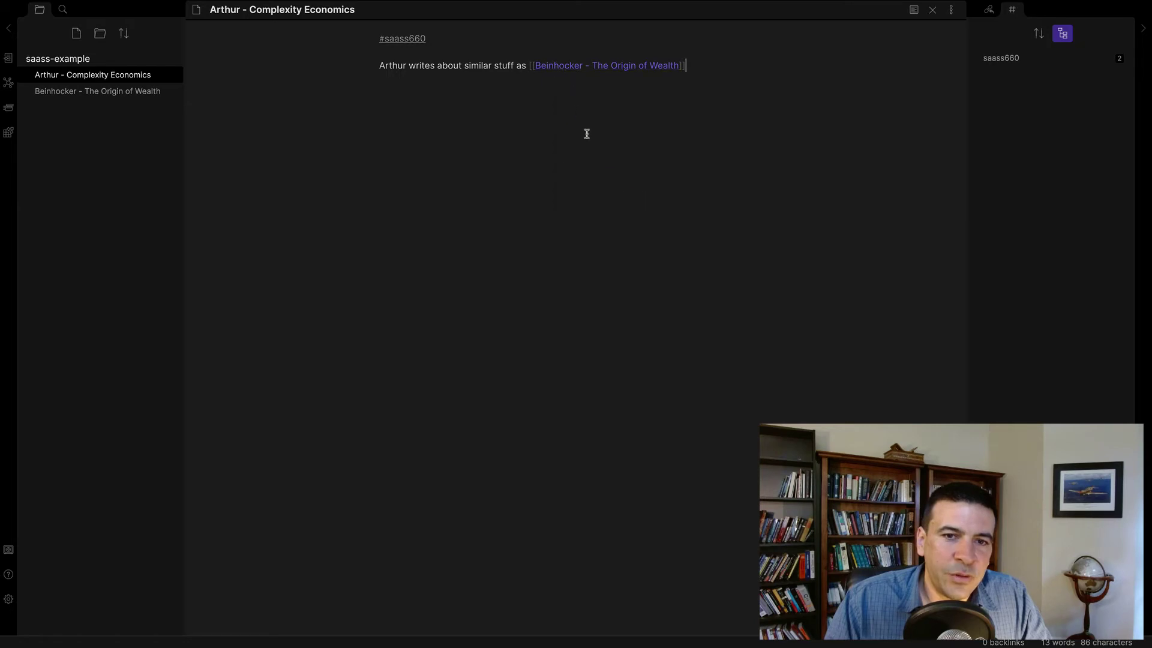
Follow the link to the Beinhocker note, check its backlinks, and return via the Arthur mention.
{"action": "left_click", "coordinate": [591, 66]}
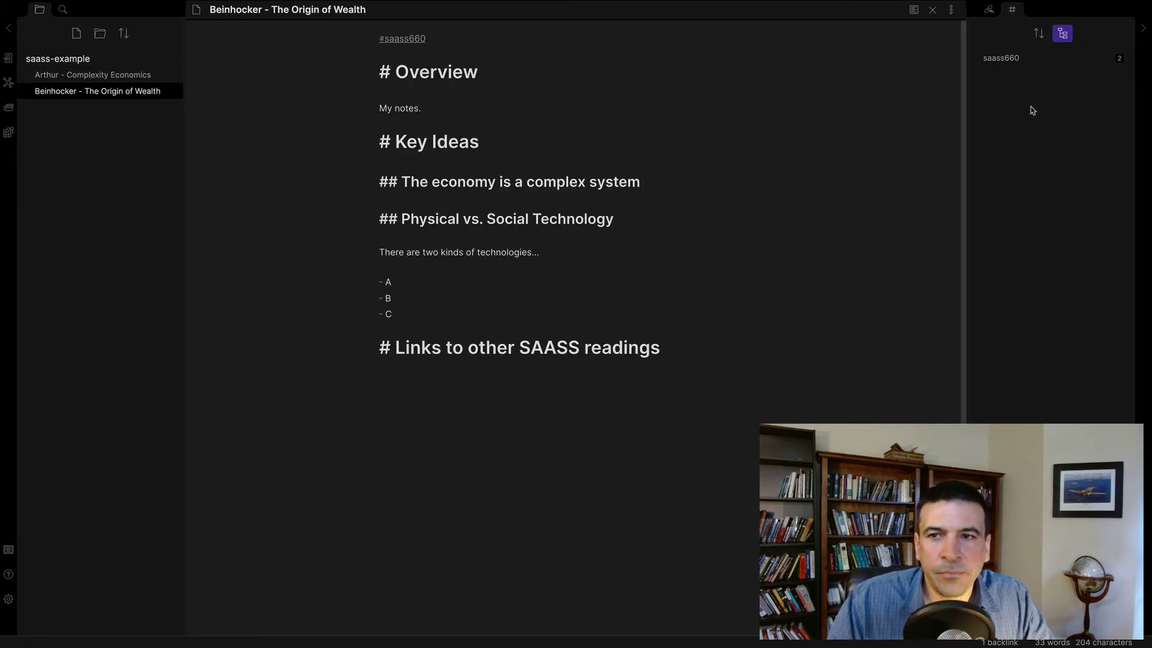
{"action": "left_click", "coordinate": [989, 9]}
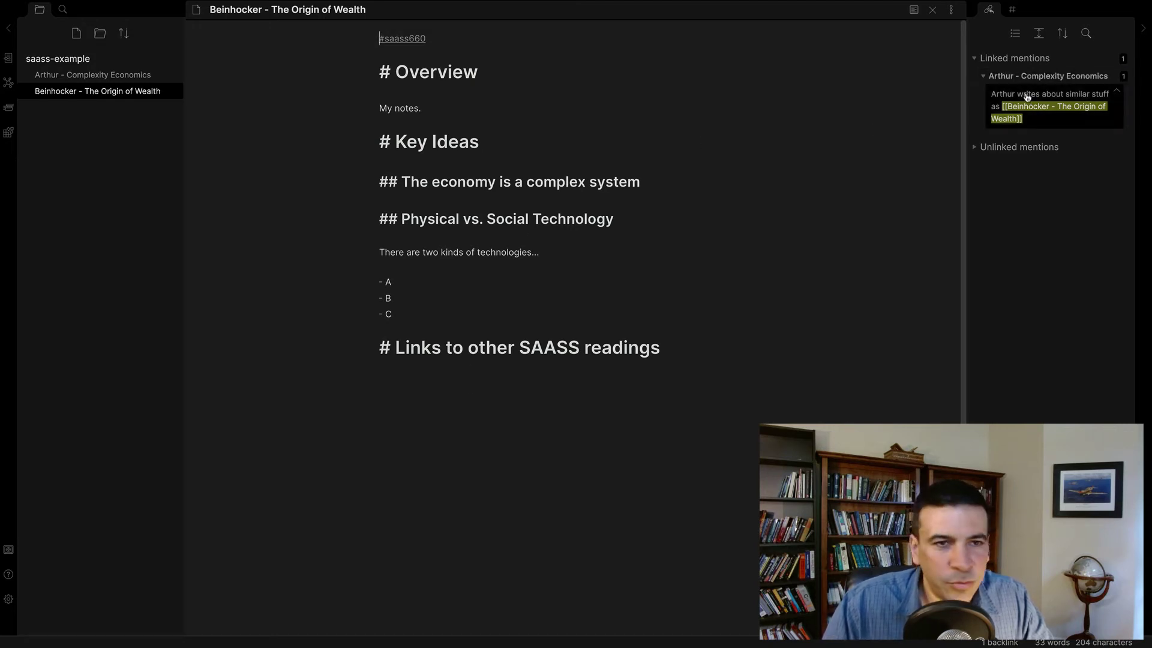
{"action": "left_click", "coordinate": [1027, 97]}
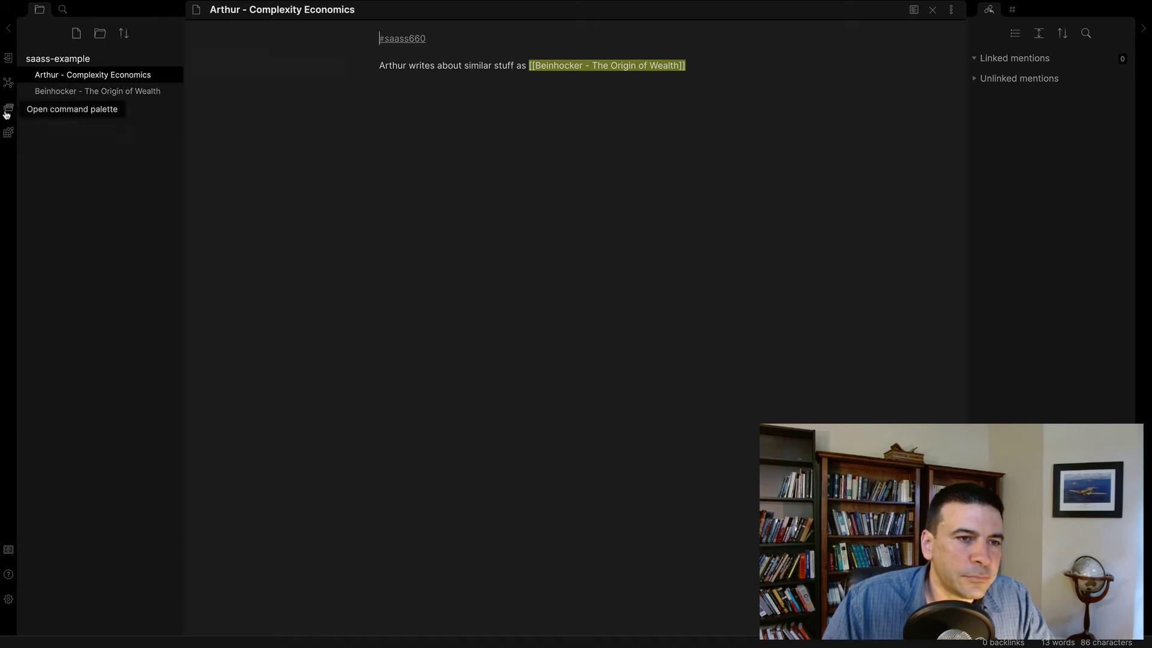
{"action": "left_click", "coordinate": [9, 82]}
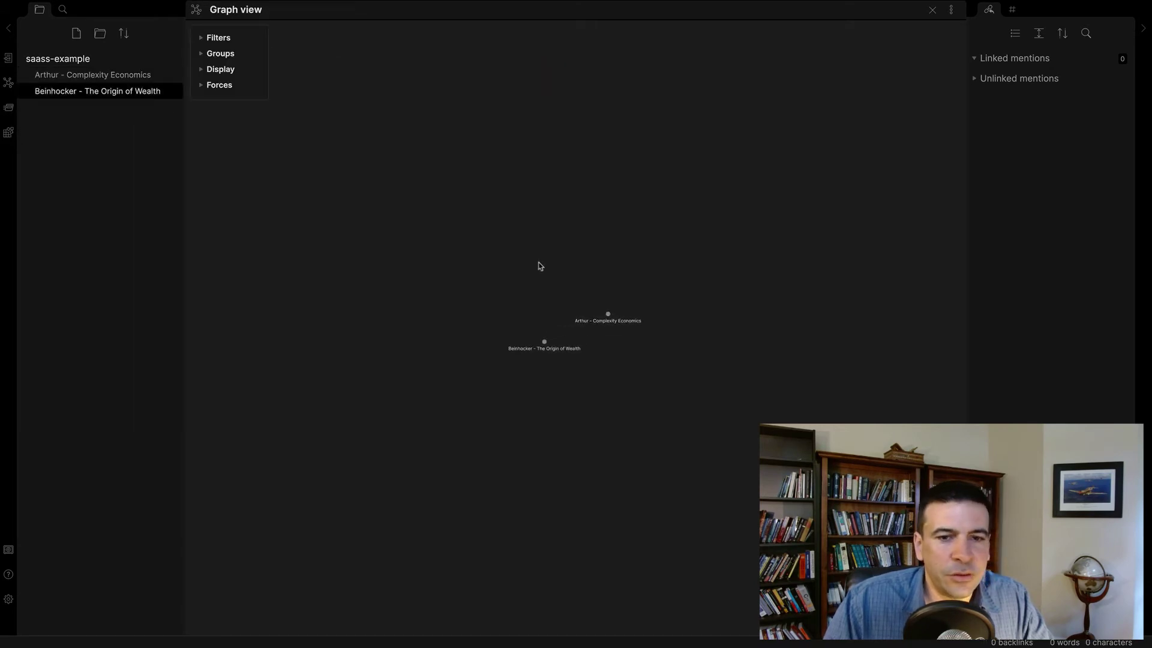
{"action": "scroll", "coordinate": [600, 345], "scroll_direction": "up", "scroll_amount": 3}
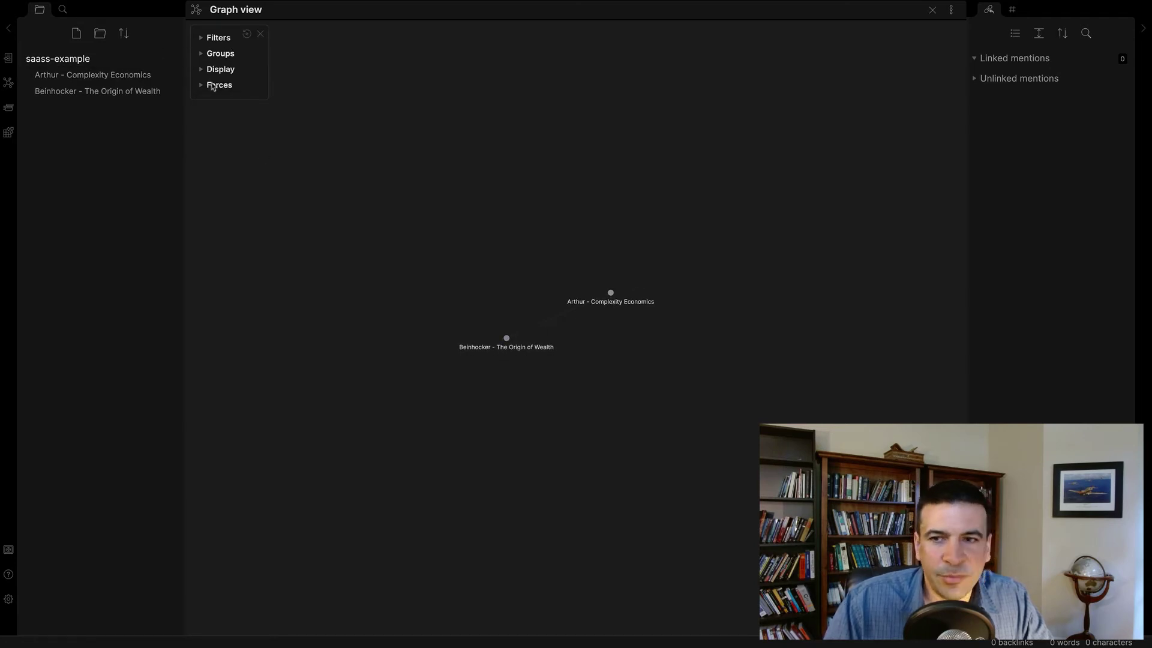
{"action": "left_click", "coordinate": [63, 10]}
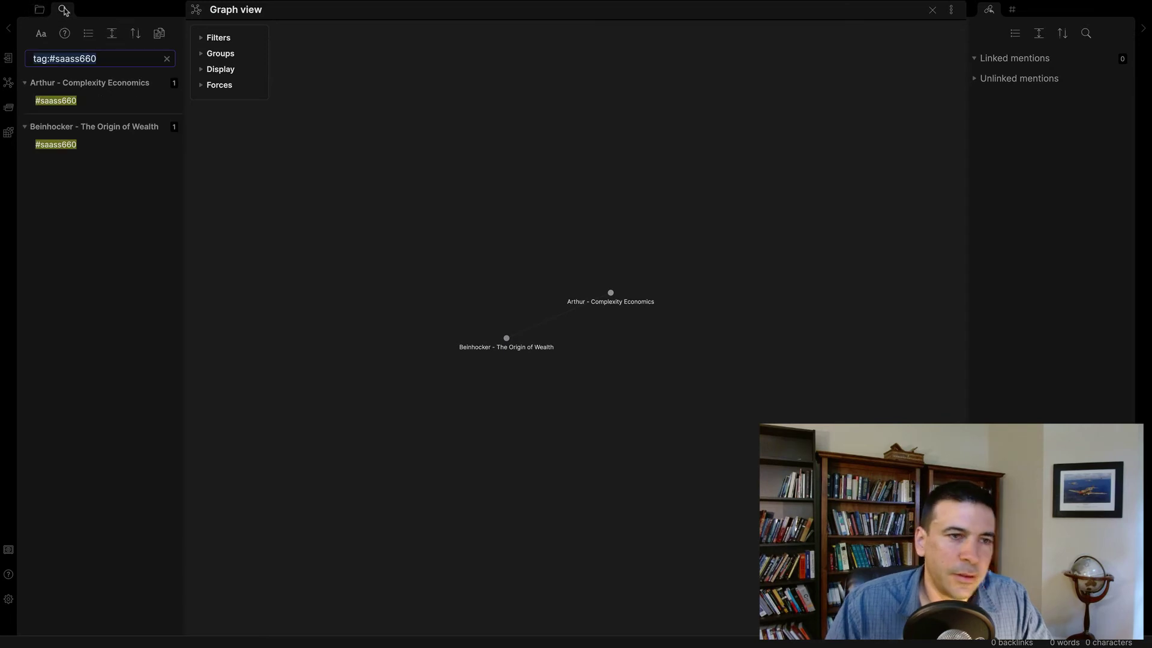
{"action": "left_click", "coordinate": [39, 10]}
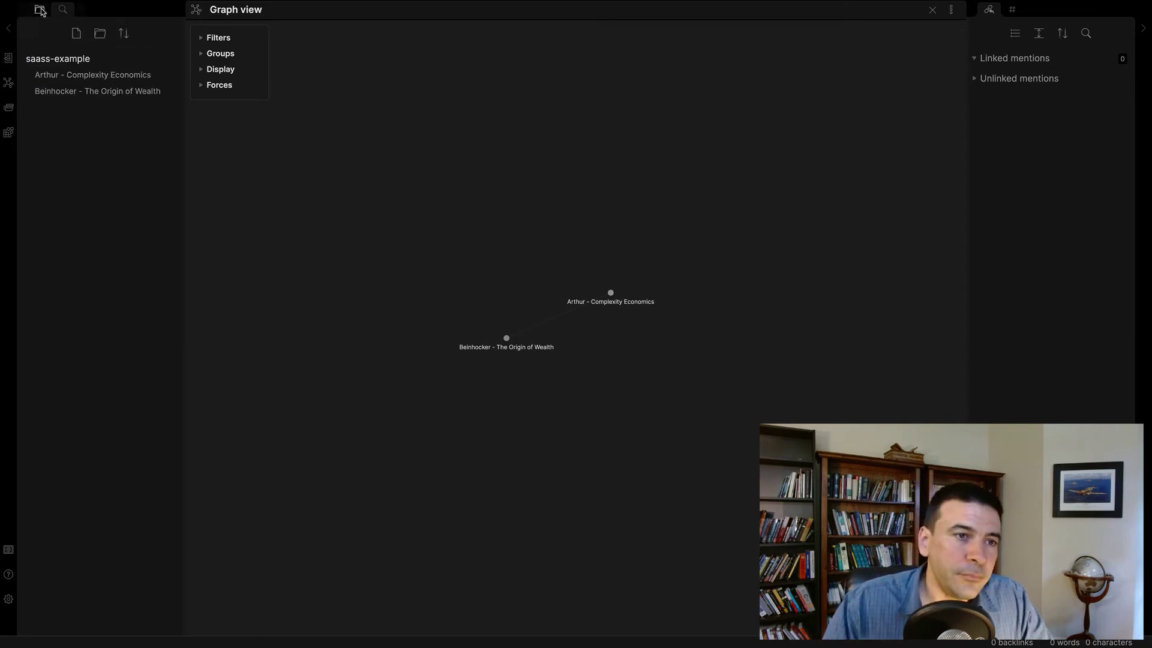
{"action": "left_click", "coordinate": [48, 71]}
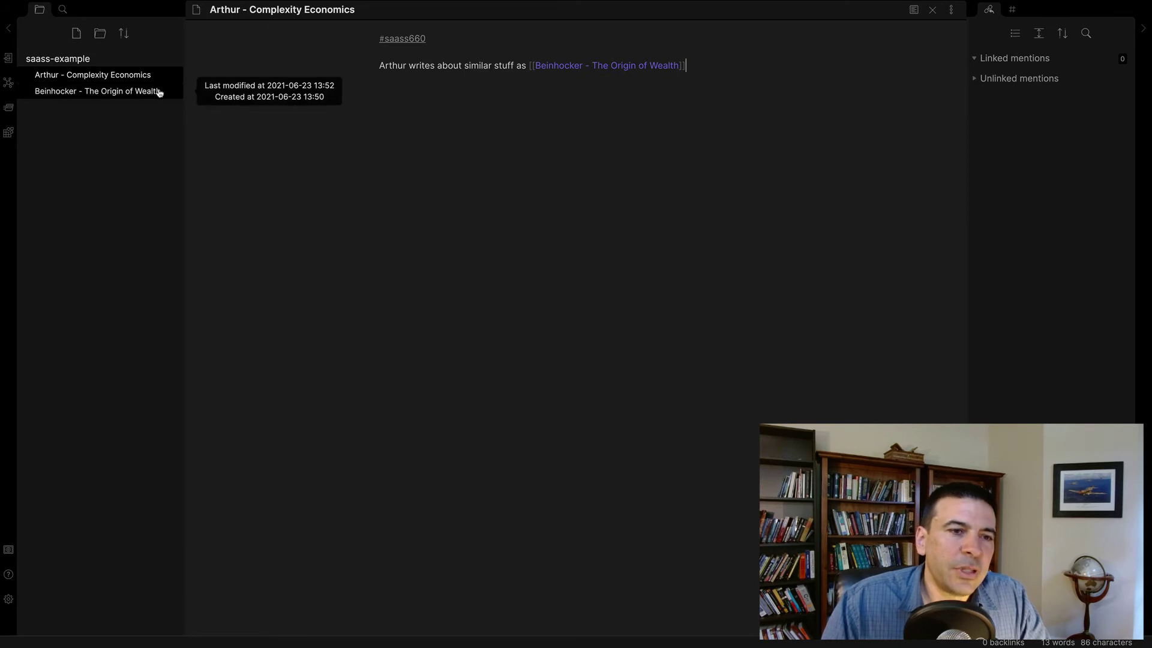
Add 'Great quote here about complexity' under the Beinhocker note's complex-system heading, then return to Arthur.
{"action": "left_click", "coordinate": [753, 79]}
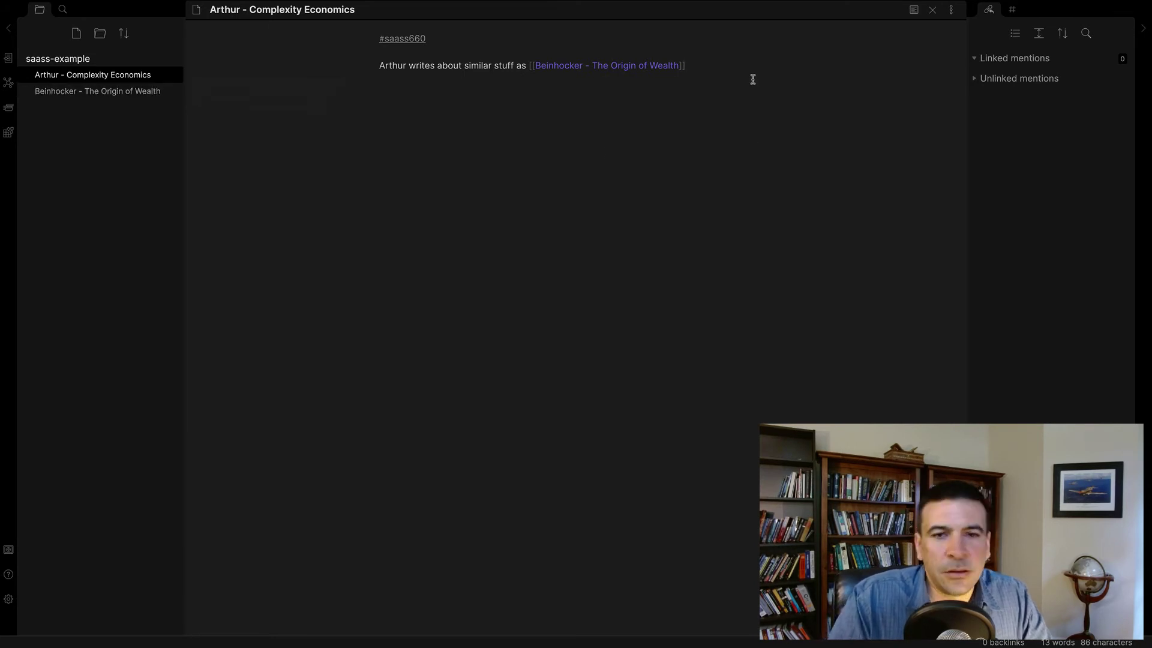
{"action": "left_click", "coordinate": [154, 92]}
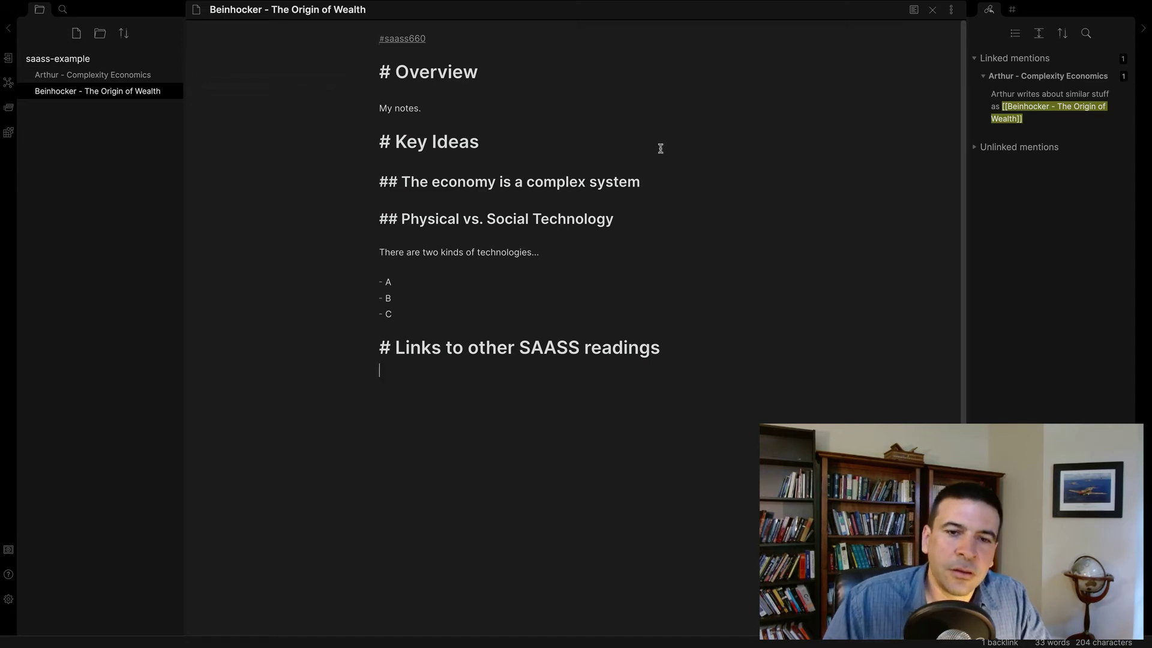
{"action": "left_click", "coordinate": [660, 186]}
{"action": "key", "text": "Return"}
{"action": "key", "text": "Return"}
{"action": "type", "text": "Great quote here about complexity"}
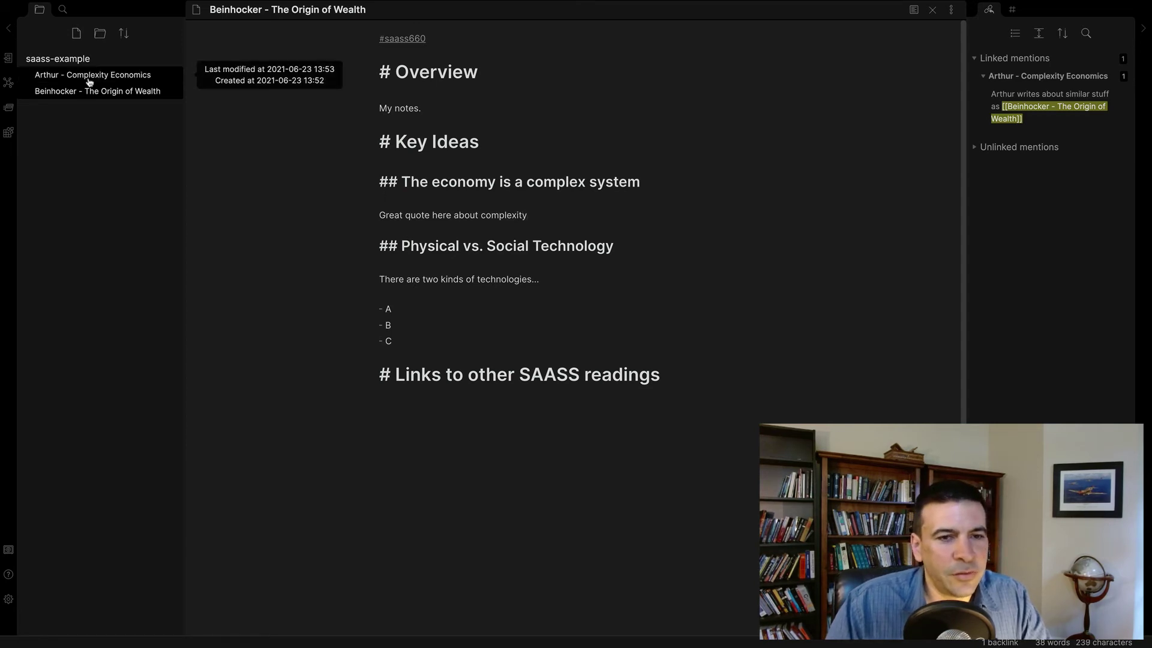
{"action": "left_click", "coordinate": [89, 82]}
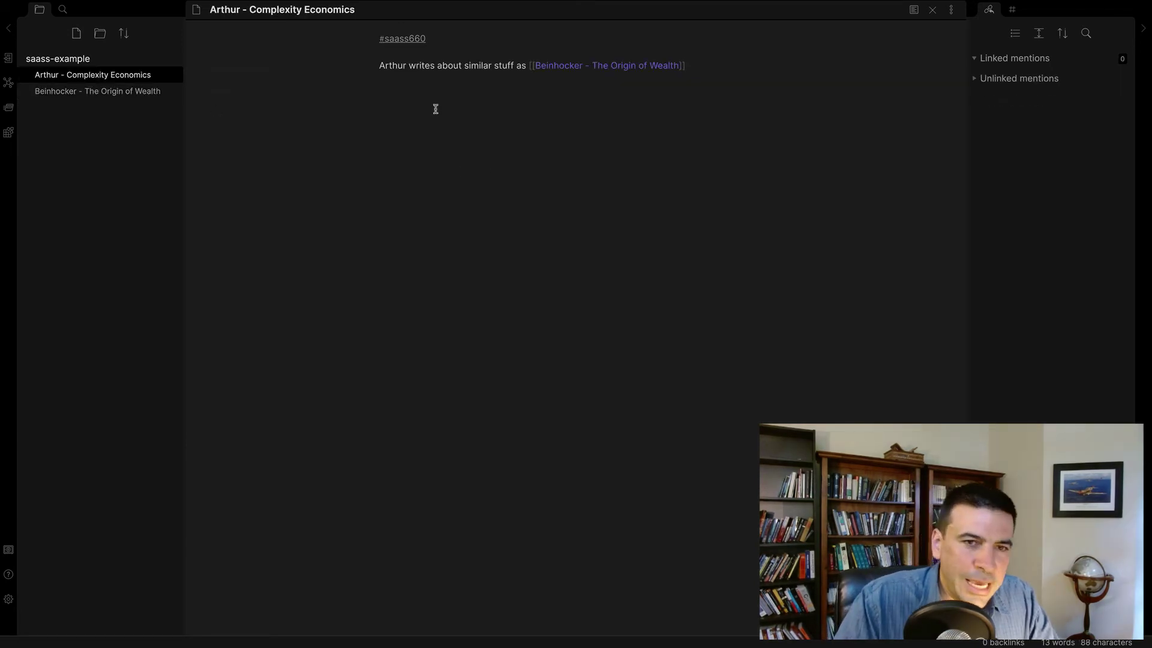
Write 'Beinhocker has a great quote on this:' and start embedding a heading from the Beinhocker note.
{"action": "type", "text": "Beinh"}
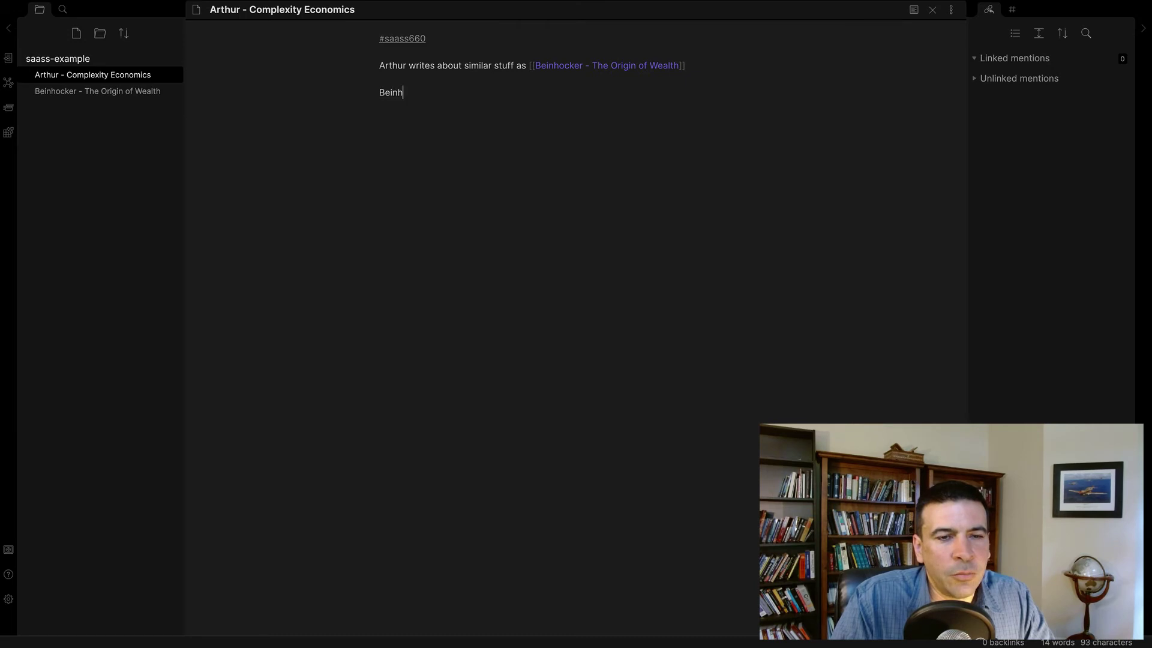
{"action": "type", "text": "ocker has a"}
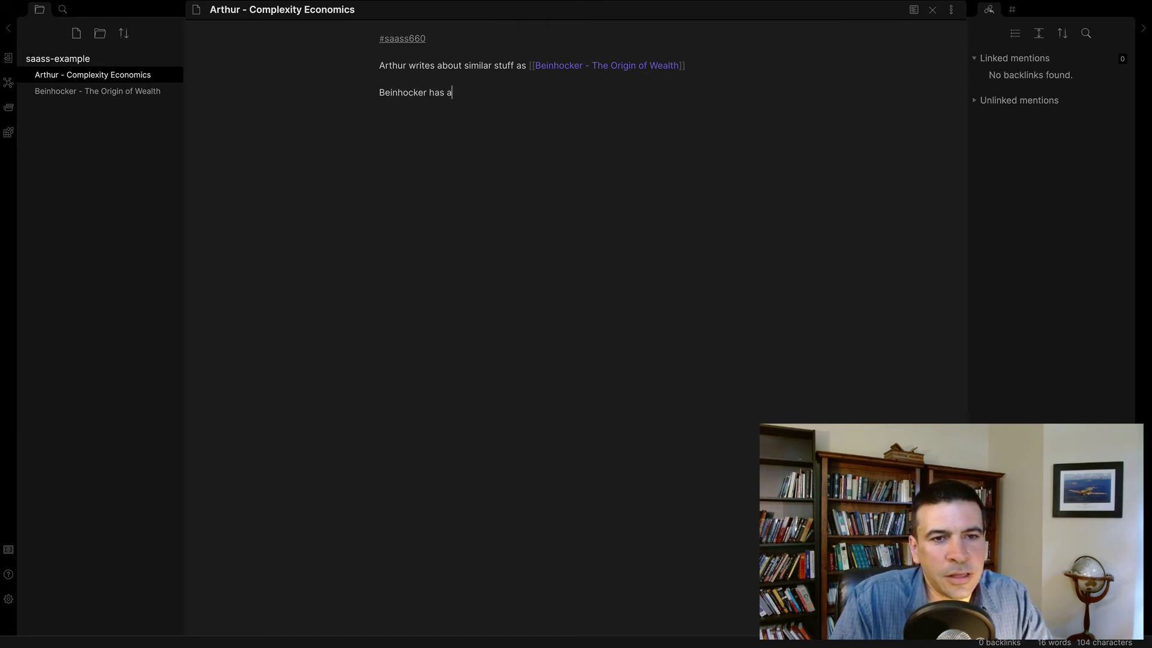
{"action": "type", "text": " great quote on this: !"}
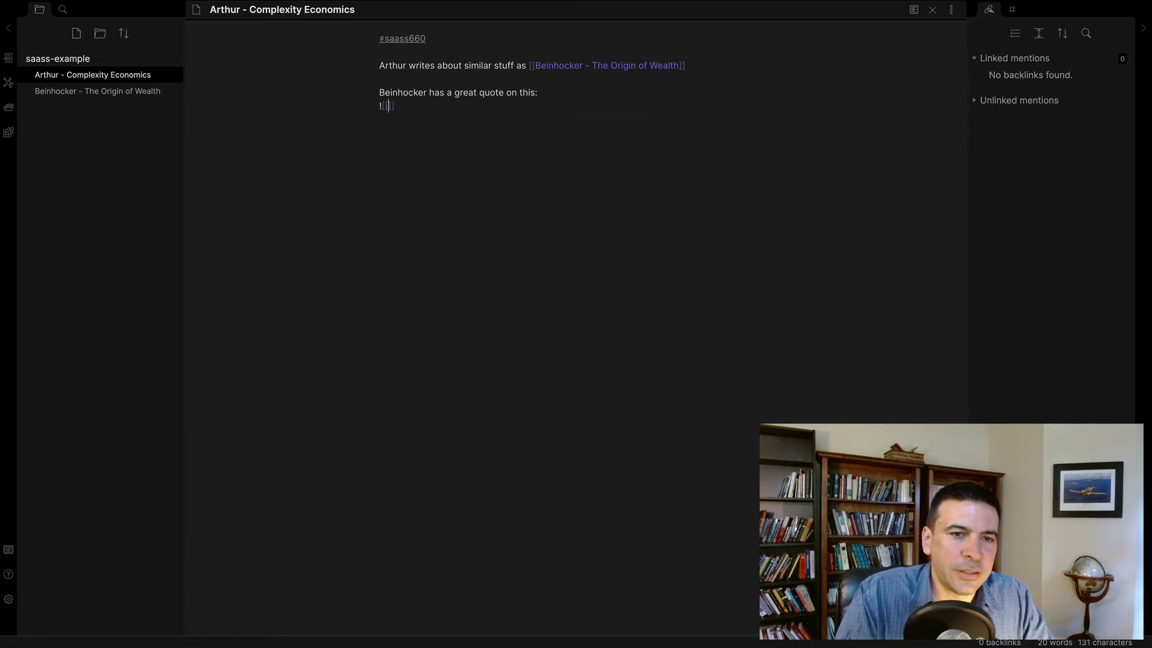
{"action": "type", "text": "[["}
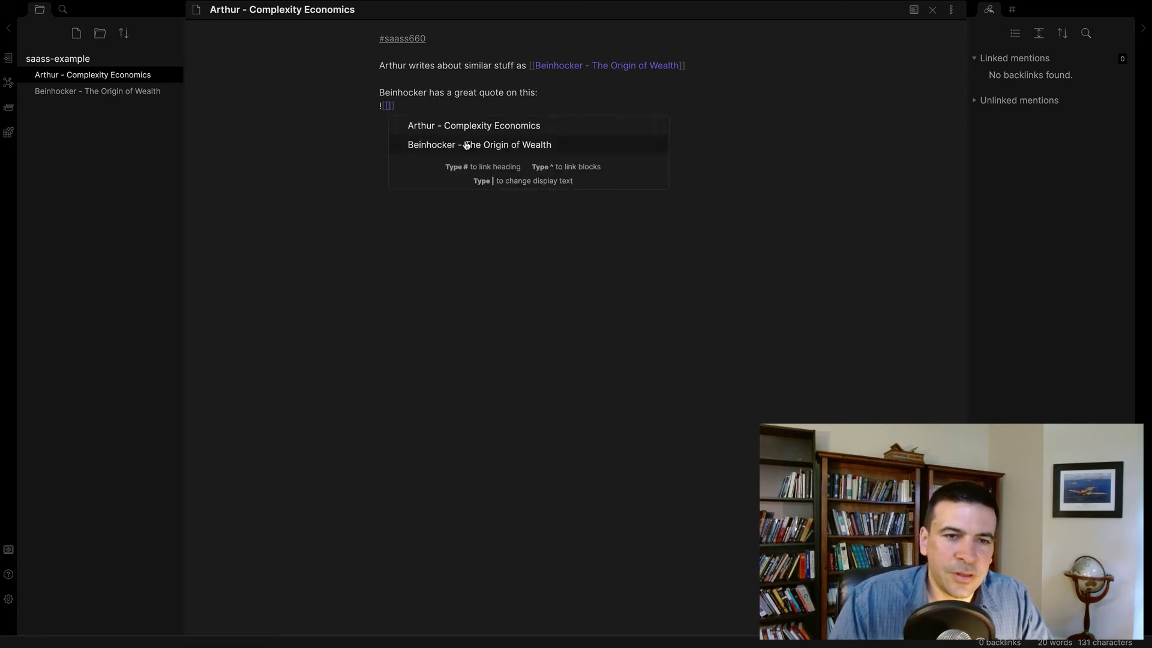
{"action": "left_click", "coordinate": [466, 145]}
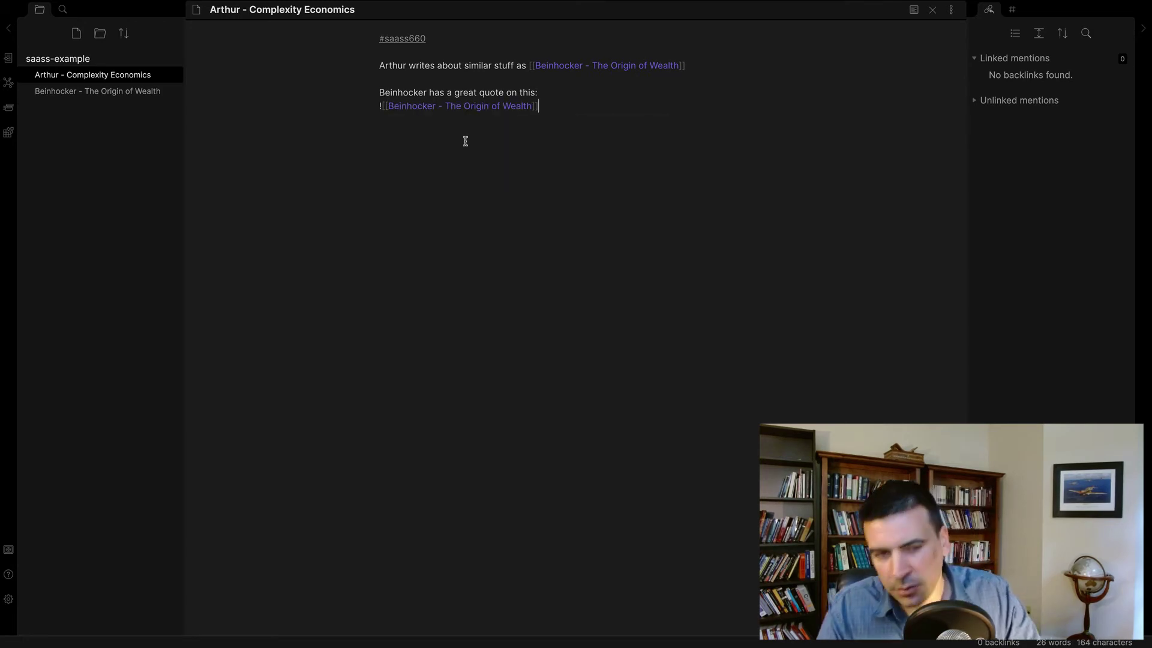
{"action": "type", "text": "#"}
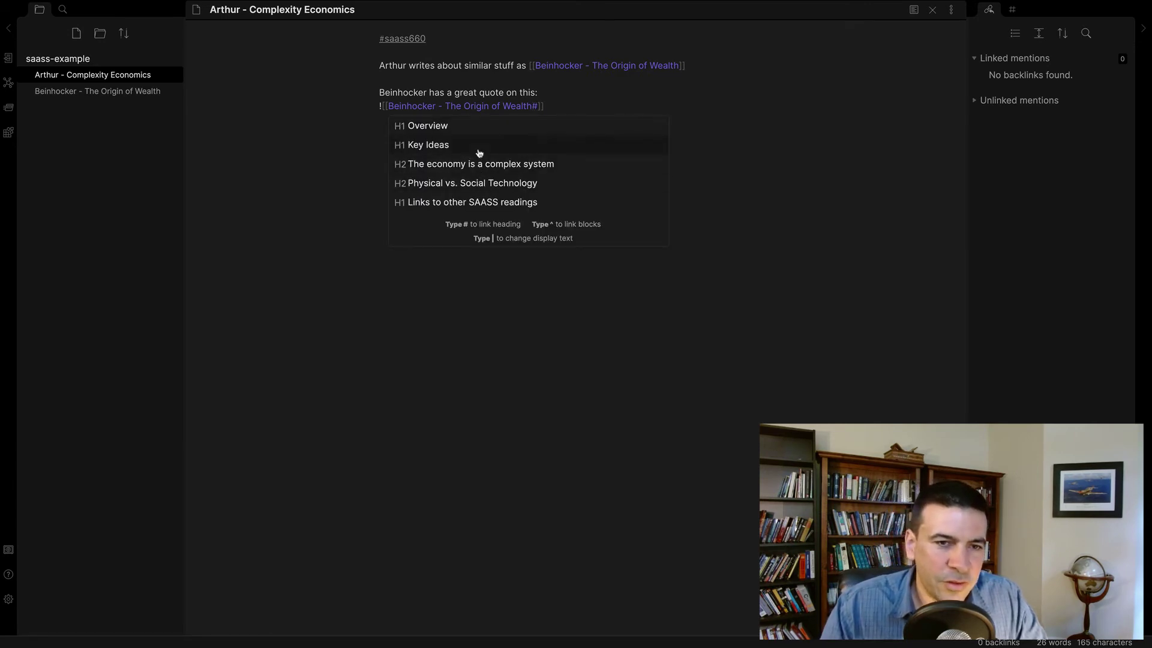
Embed the 'The economy is a complex system' section and check the quote in preview.
{"action": "left_click", "coordinate": [438, 168]}
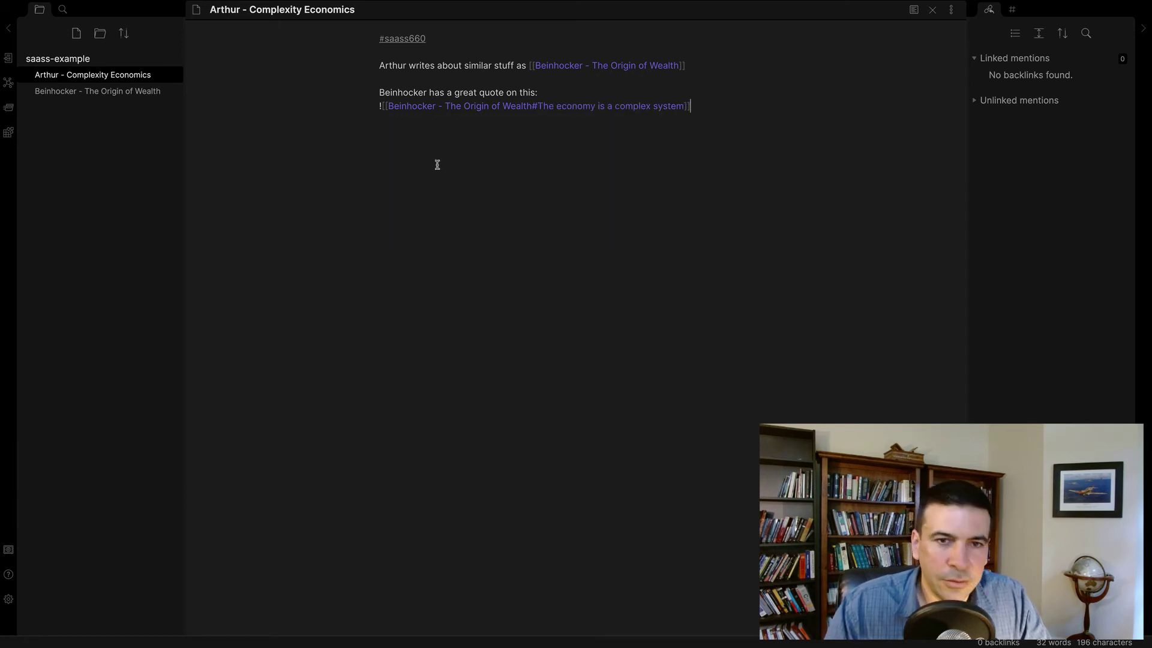
{"action": "key", "text": "ctrl+e"}
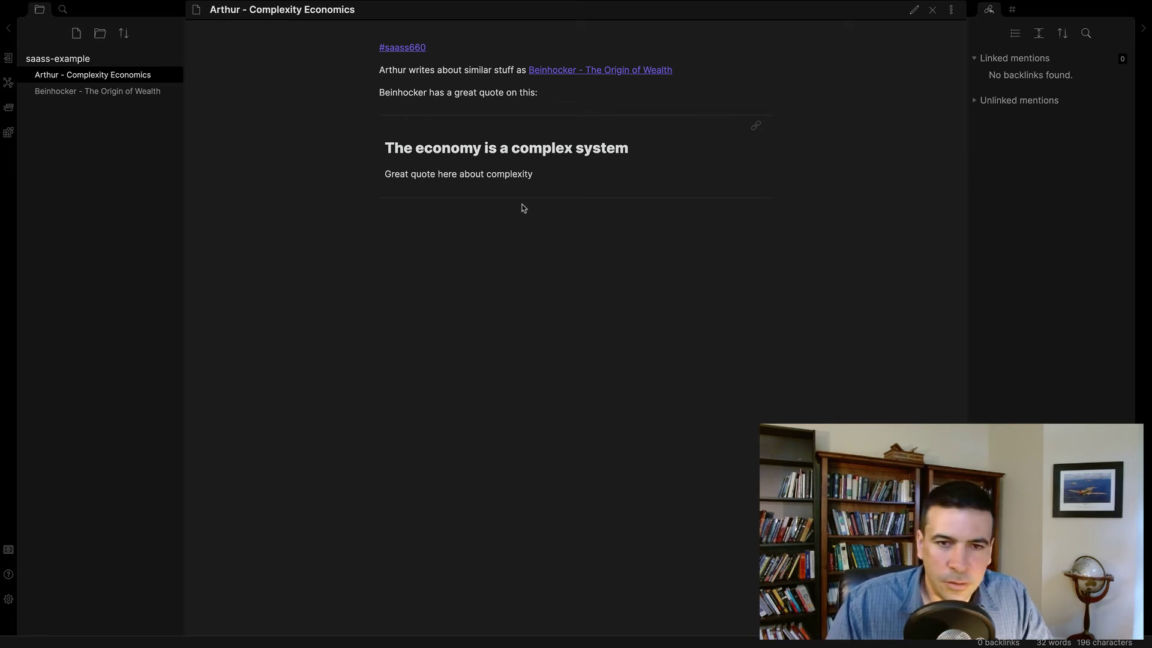
{"action": "key", "text": "ctrl+e"}
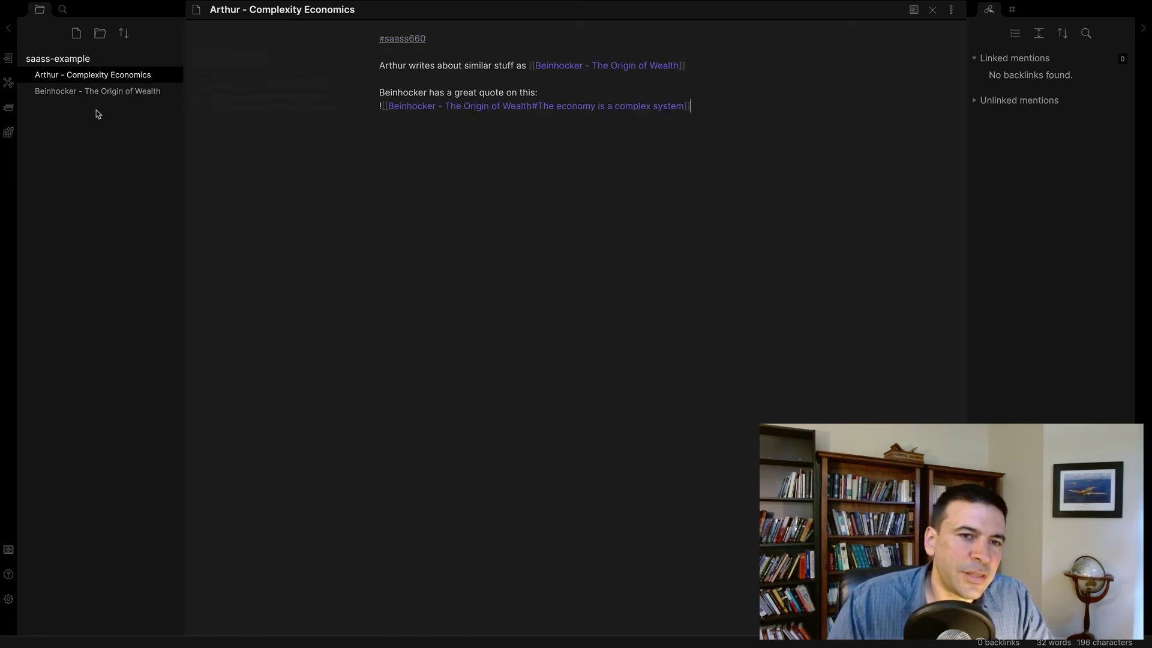
{"action": "type", "text": "a"}
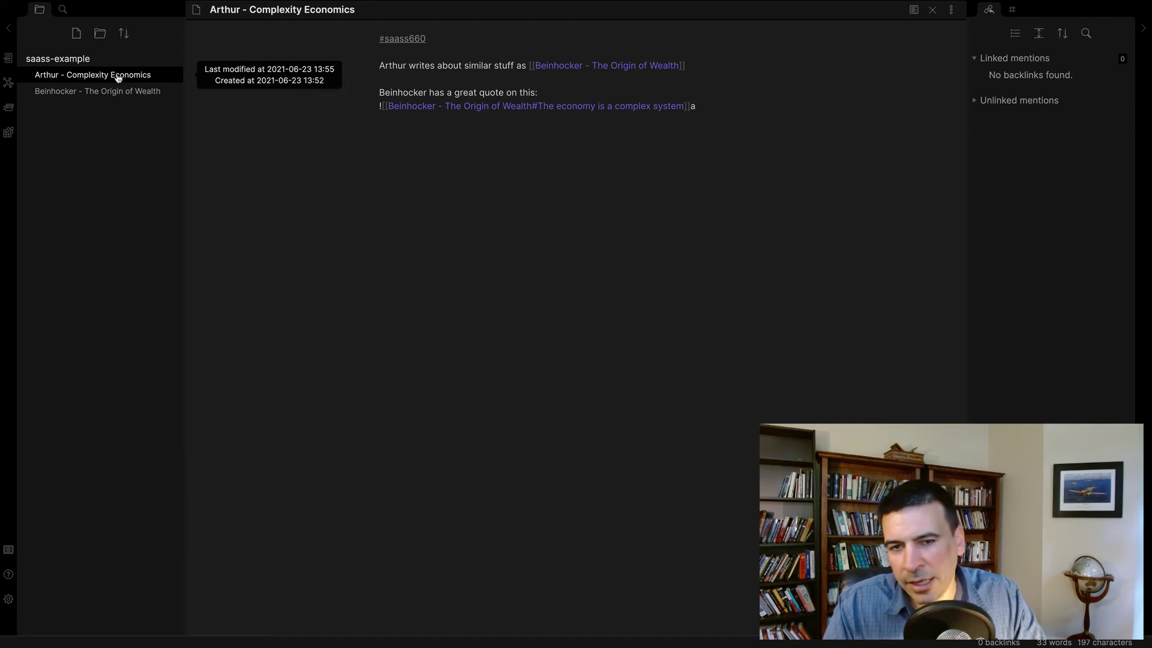
{"action": "key", "text": "BackSpace"}
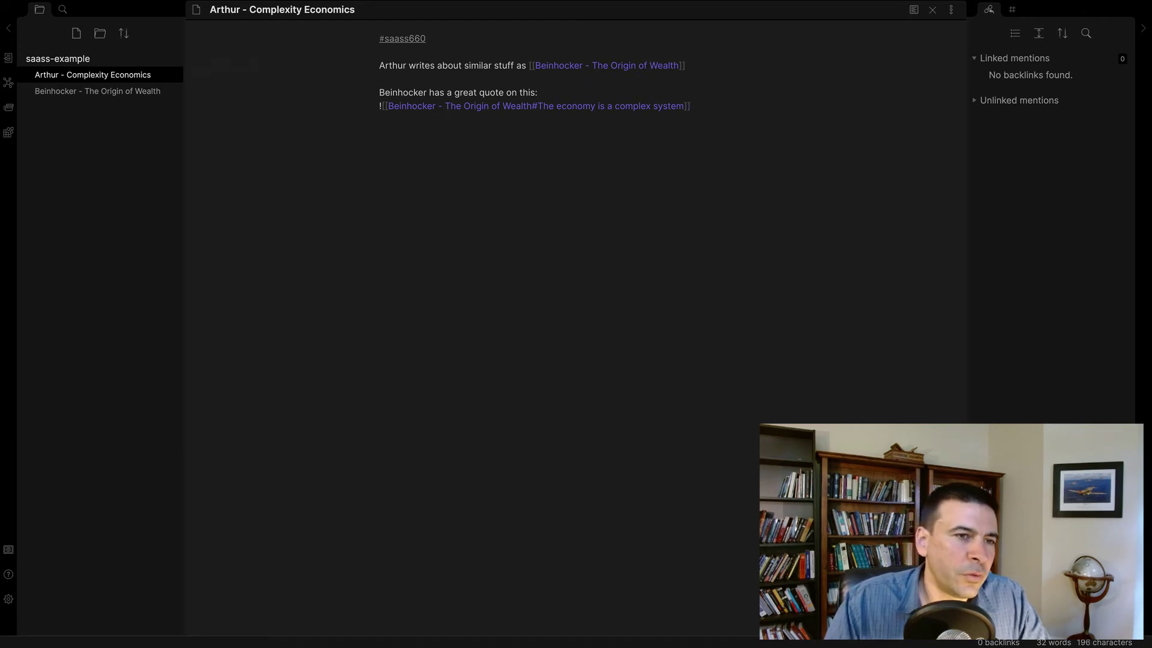
Create a new note titled 'Course paper on complexity theory'.
{"action": "left_click", "coordinate": [77, 33]}
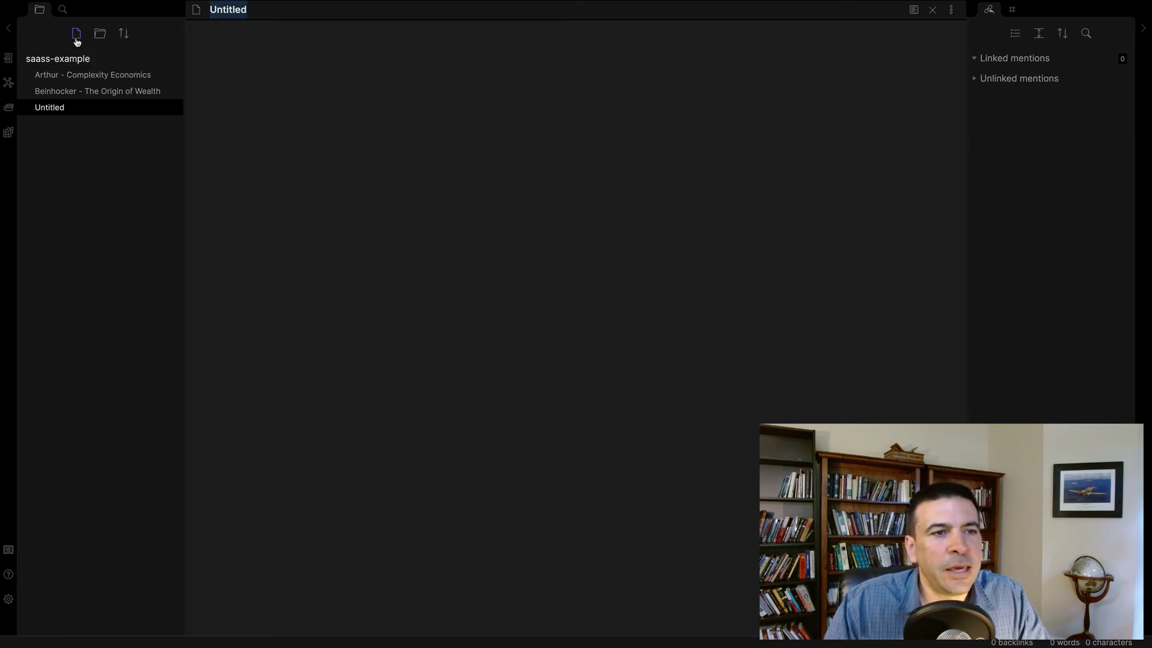
{"action": "type", "text": "Course paper on complexity theory"}
{"action": "key", "text": "Return"}
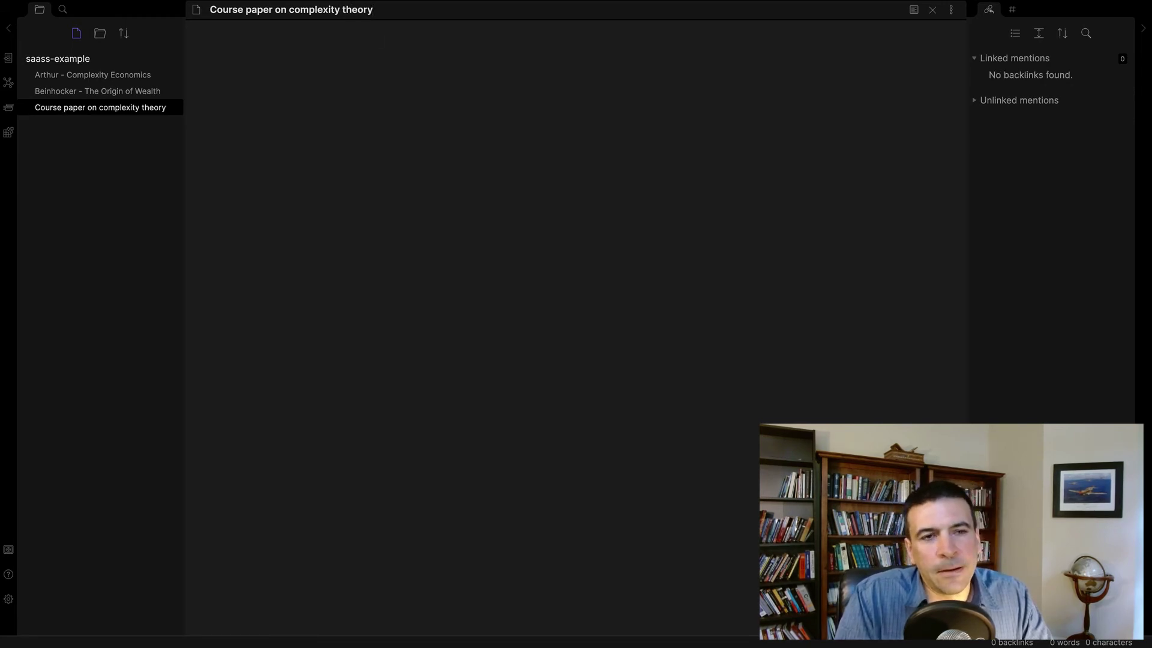
Write 'I need to use Beinhocker's definition' and embed Beinhocker's 'The economy is a complex system' section.
{"action": "type", "text": "I need to use Bein"}
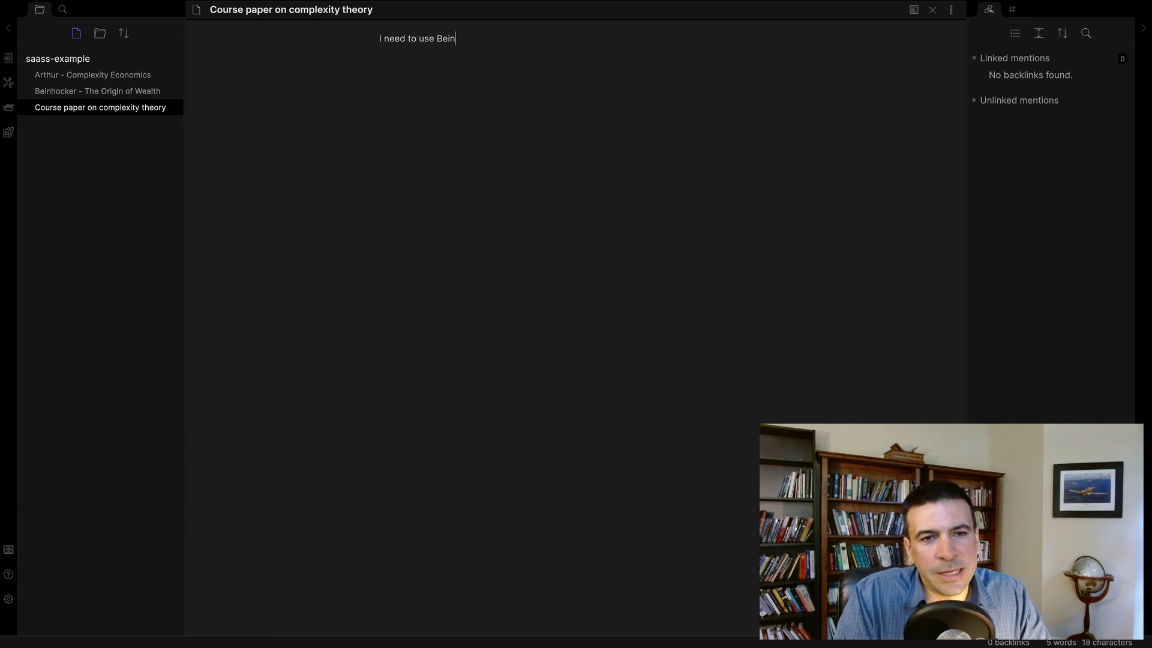
{"action": "type", "text": "hocker's definition\""}
{"action": "key", "text": "Return"}
{"action": "type", "text": "!["}
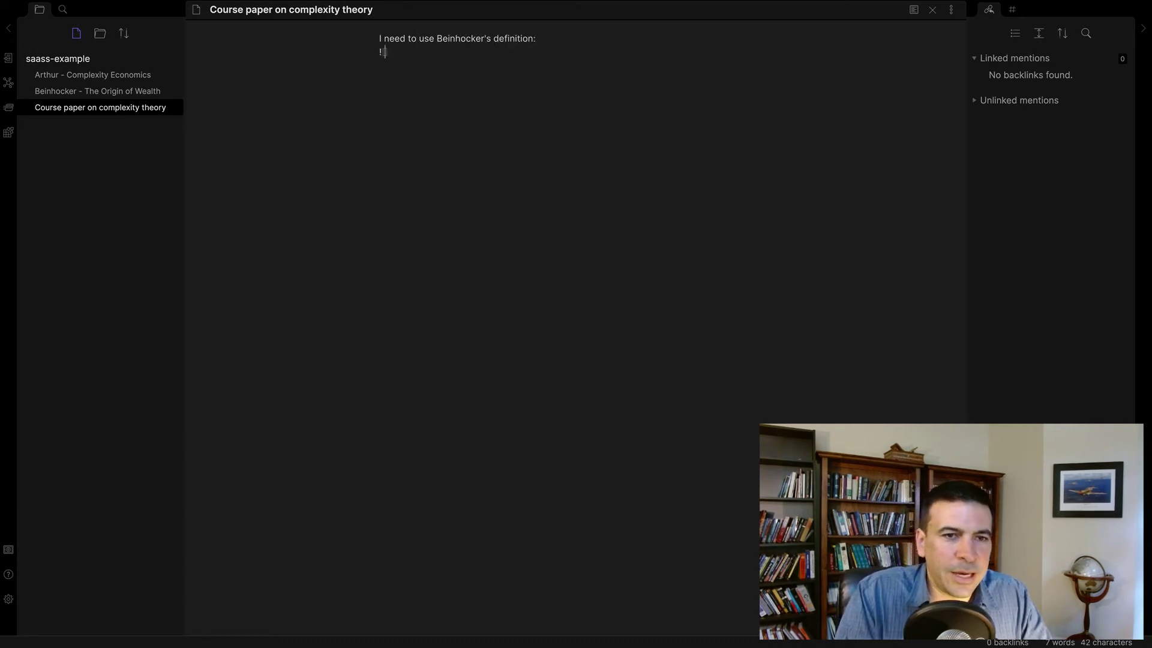
{"action": "type", "text": "[be"}
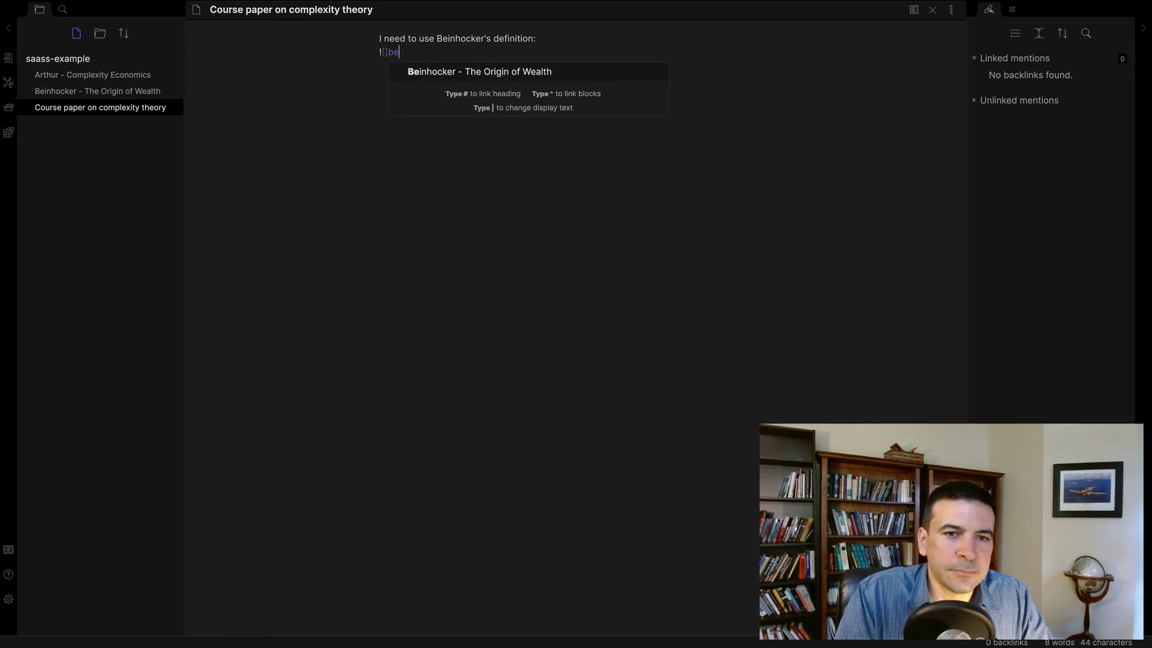
{"action": "key", "text": "Return"}
{"action": "type", "text": "#"}
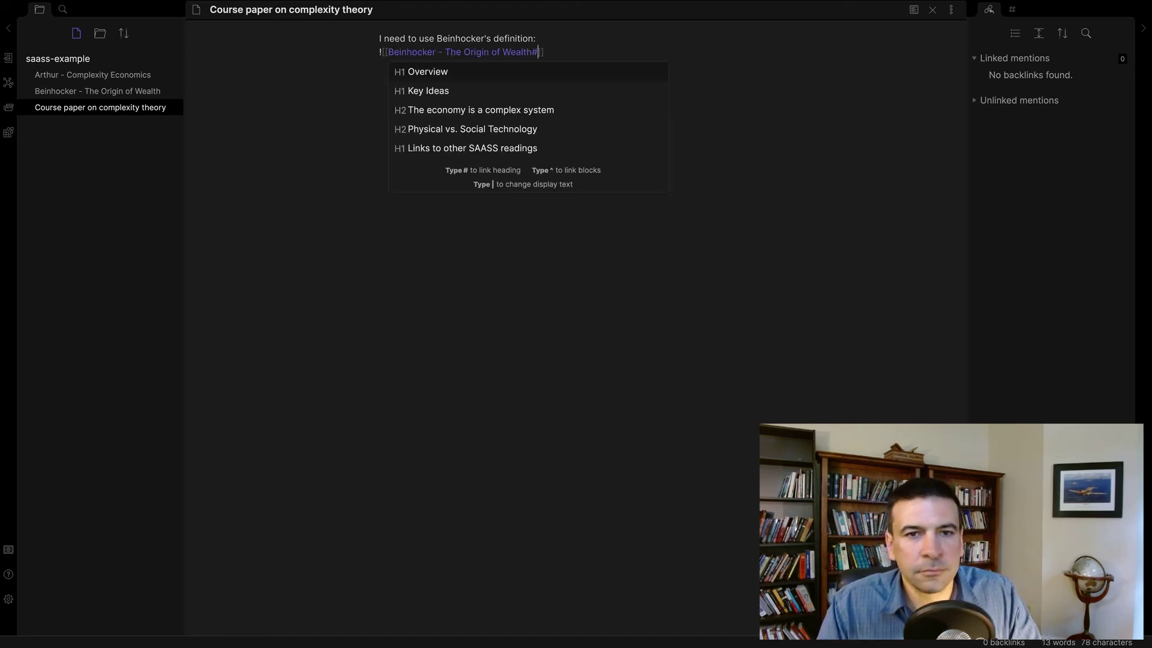
{"action": "key", "text": "Return"}
{"action": "key", "text": "Return"}
{"action": "key", "text": "Return"}
Add 'I also want to quote Arthur on history of complexity:' with a link to Arthur - Complexity Economics.
{"action": "type", "text": "I also want to qutoe"}
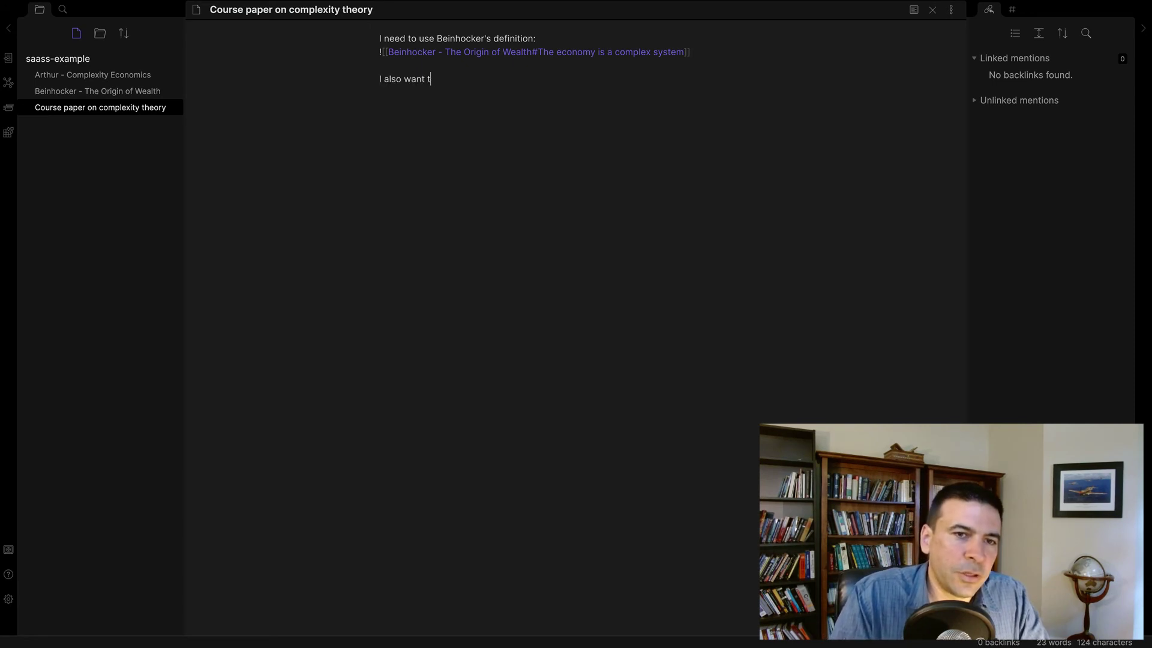
{"action": "key", "text": "BackSpace"}
{"action": "key", "text": "BackSpace"}
{"action": "key", "text": "BackSpace"}
{"action": "key", "text": "BackSpace"}
{"action": "type", "text": "ote Arthur on history of "}
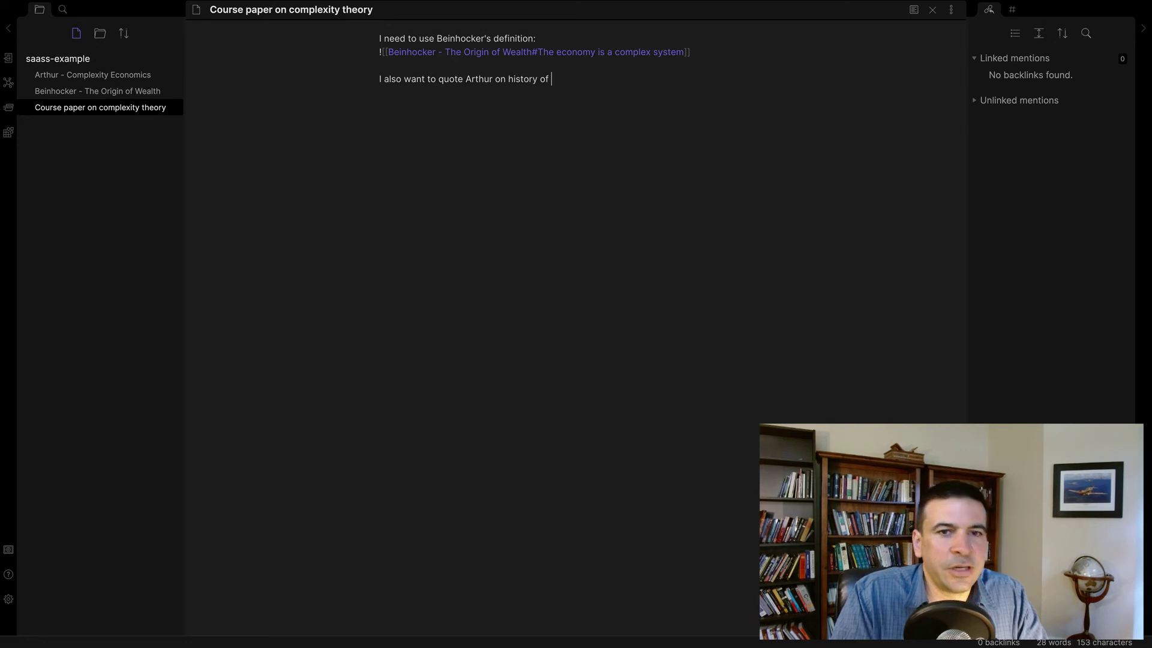
{"action": "type", "text": "complexity:"}
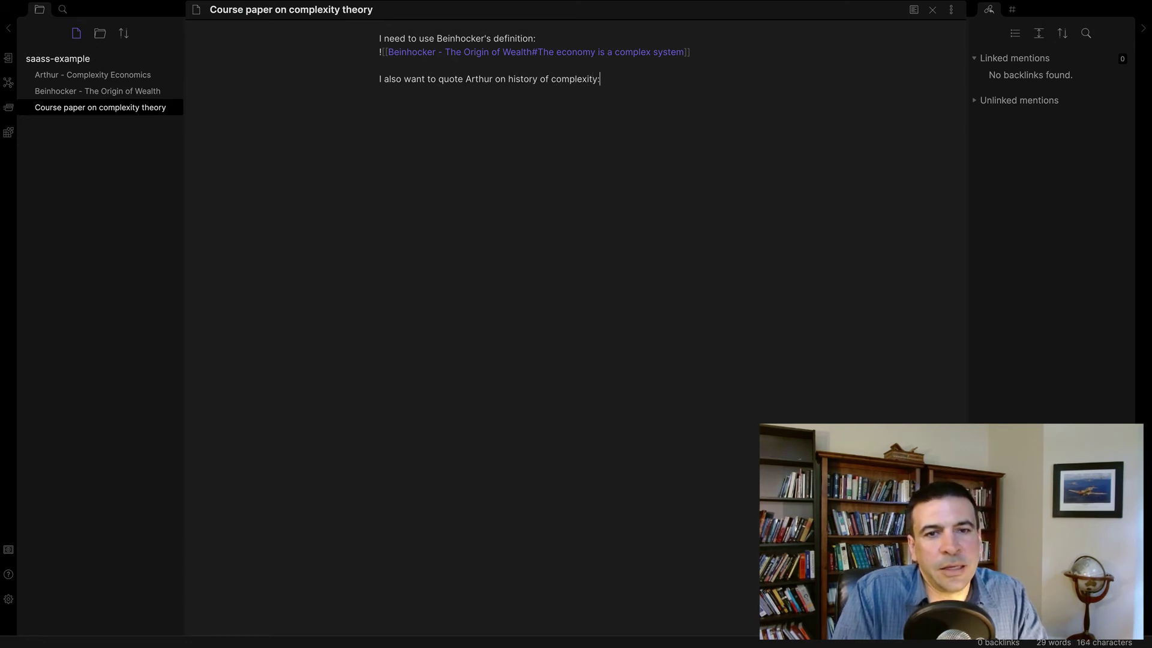
{"action": "type", "text": "[[ar"}
{"action": "key", "text": "Return"}
{"action": "type", "text": "#"}
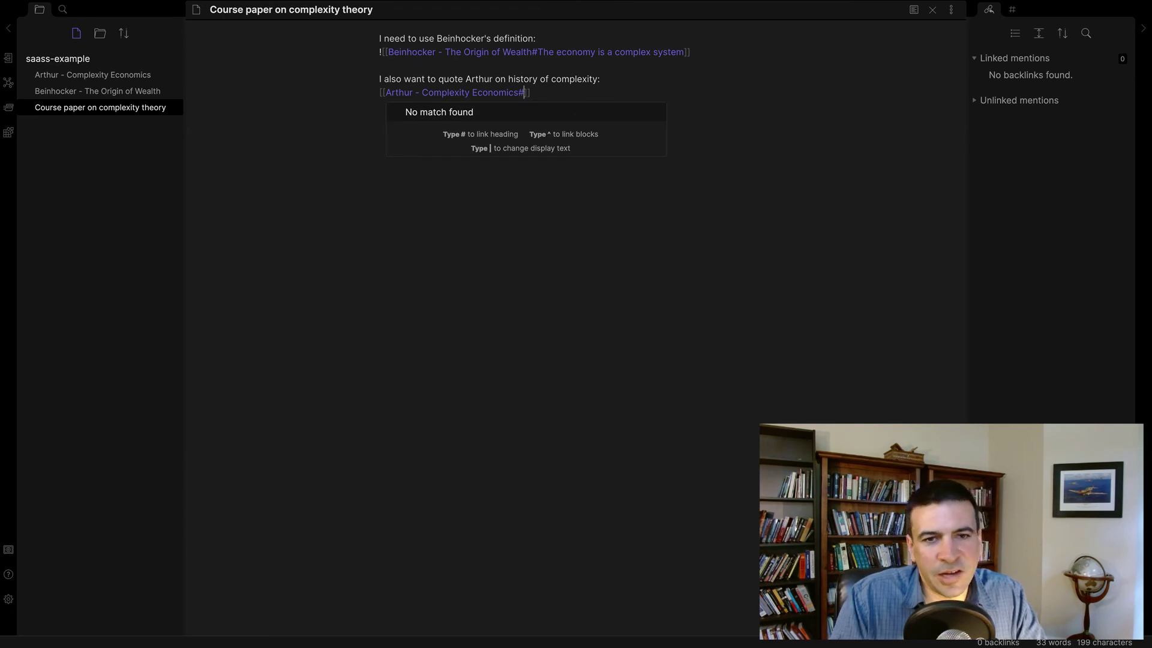
{"action": "key", "text": "BackSpace"}
{"action": "key", "text": "End"}
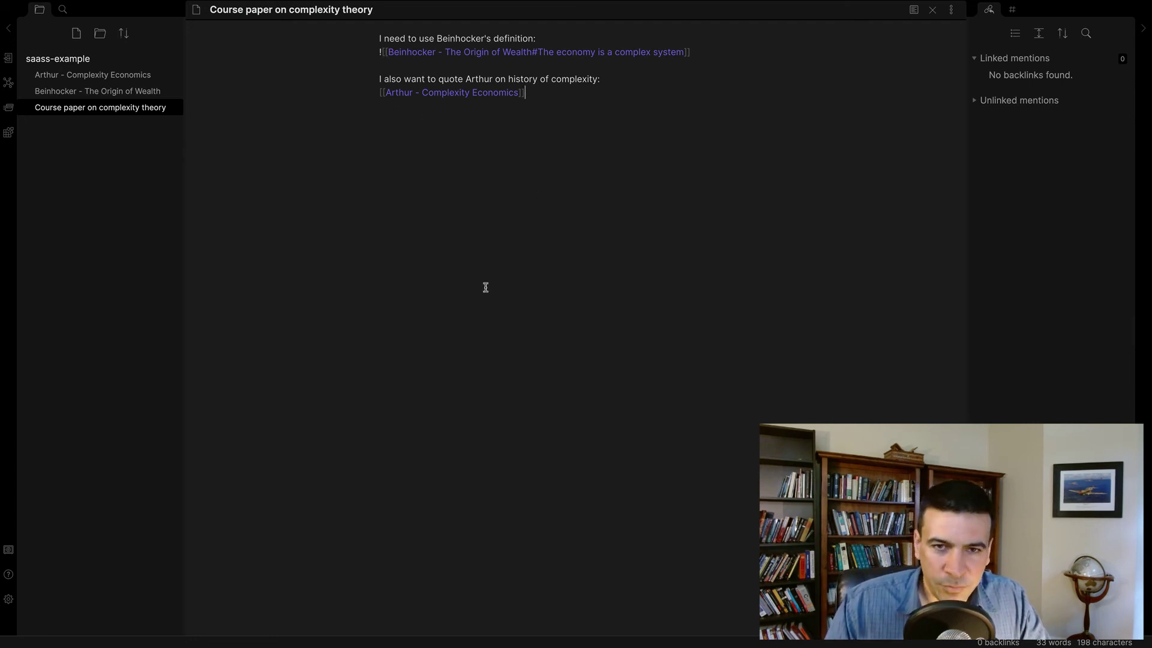
{"action": "key", "text": "ctrl+e"}
{"action": "key", "text": "ctrl+e"}
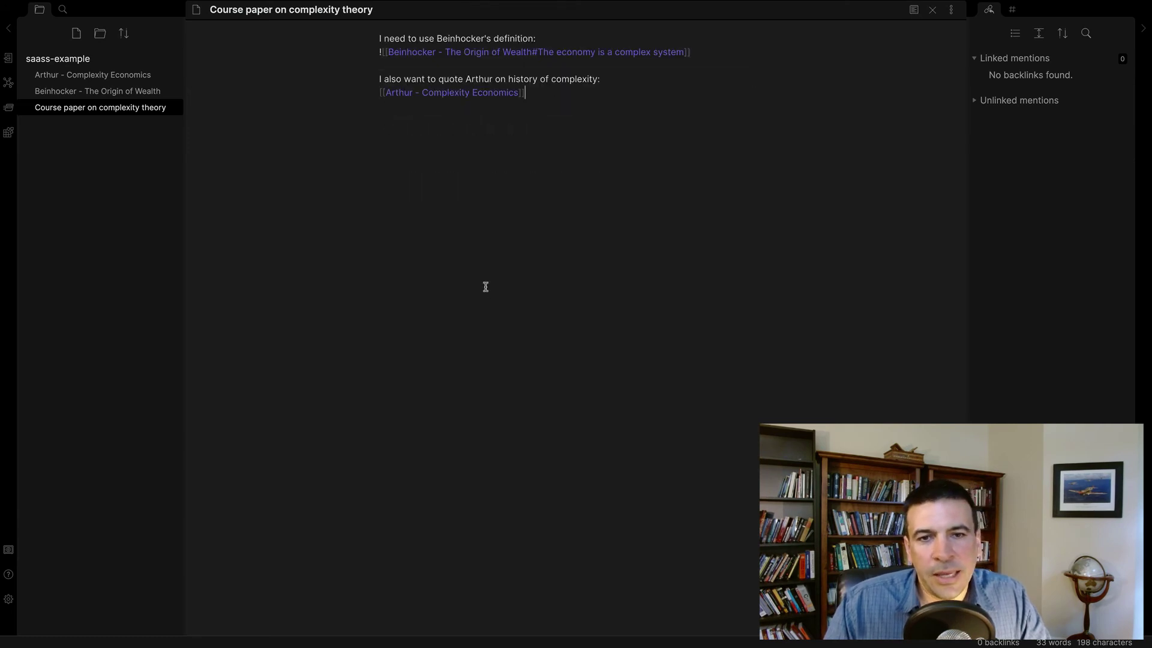
{"action": "key", "text": "ctrl+e"}
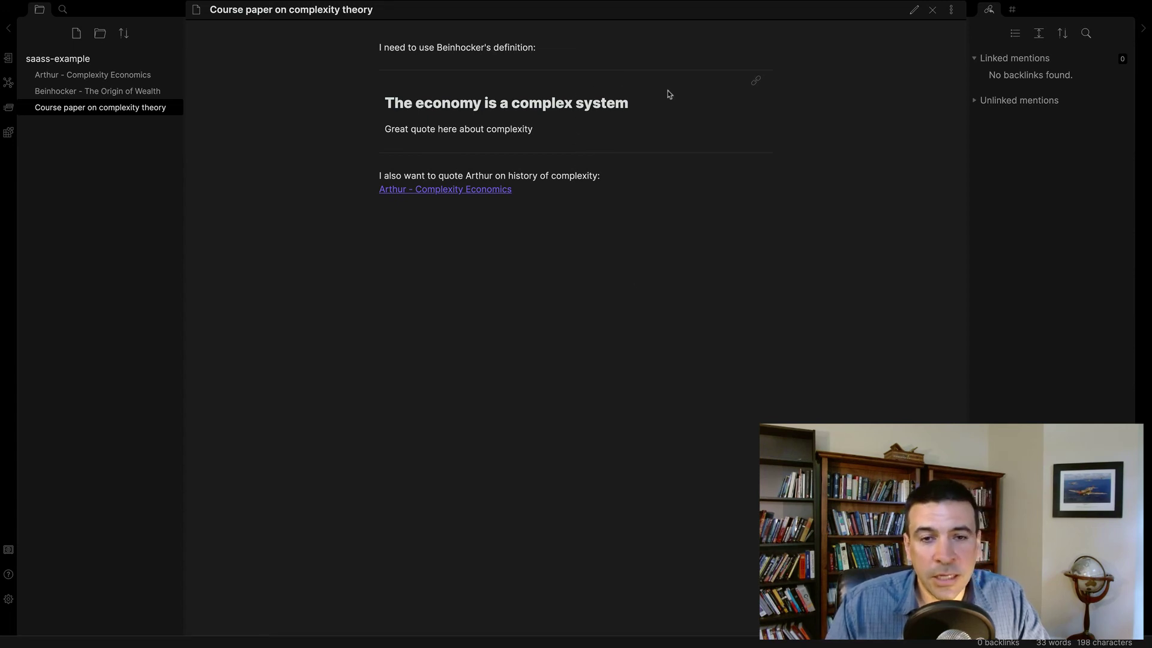
{"action": "key", "text": "ctrl+e"}
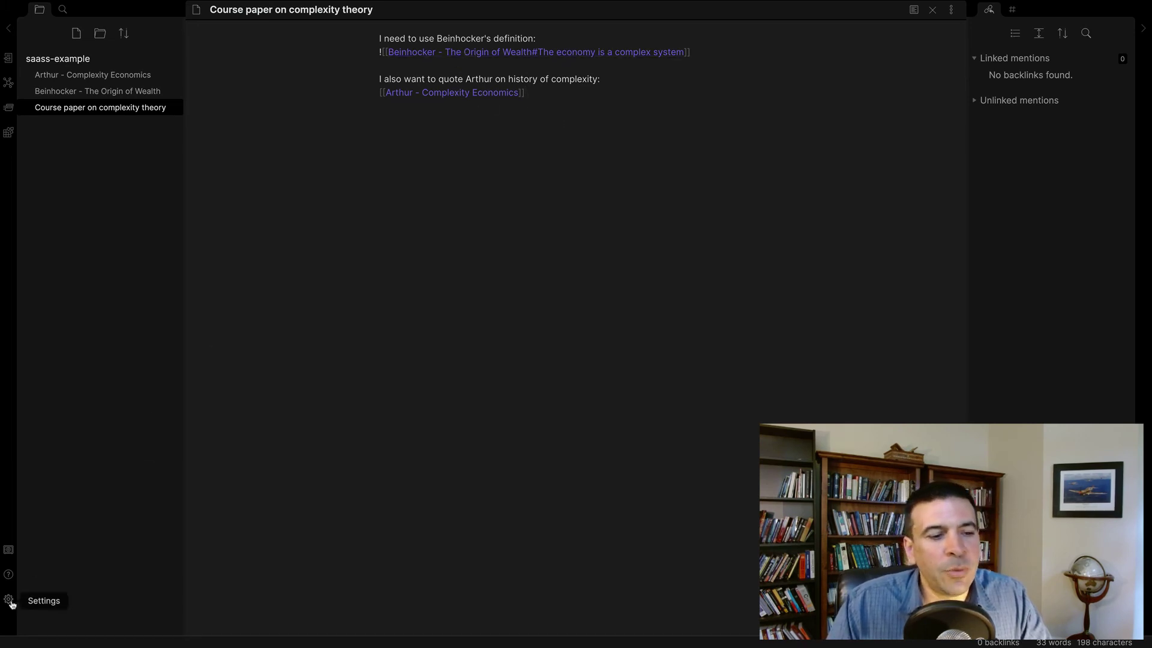
Open the graph view showing the Arthur, Beinhocker and course paper notes linked together.
{"action": "left_click", "coordinate": [8, 82]}
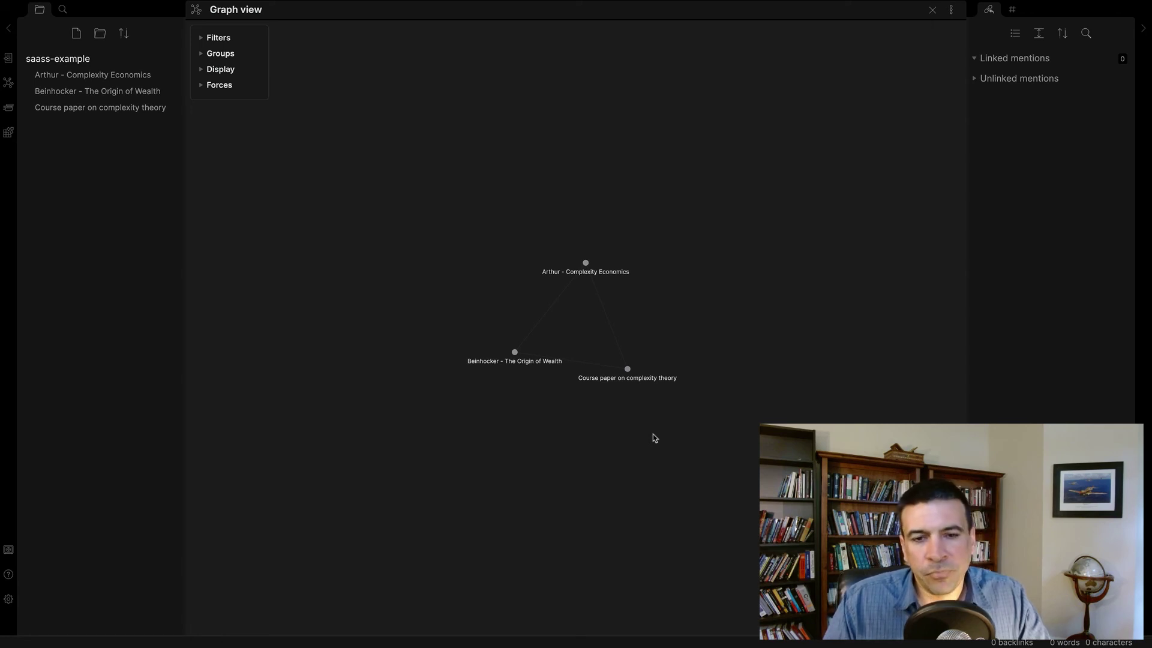
Open the course paper note, search the saass660 tag, then create a new Untitled note.
{"action": "left_click", "coordinate": [626, 369]}
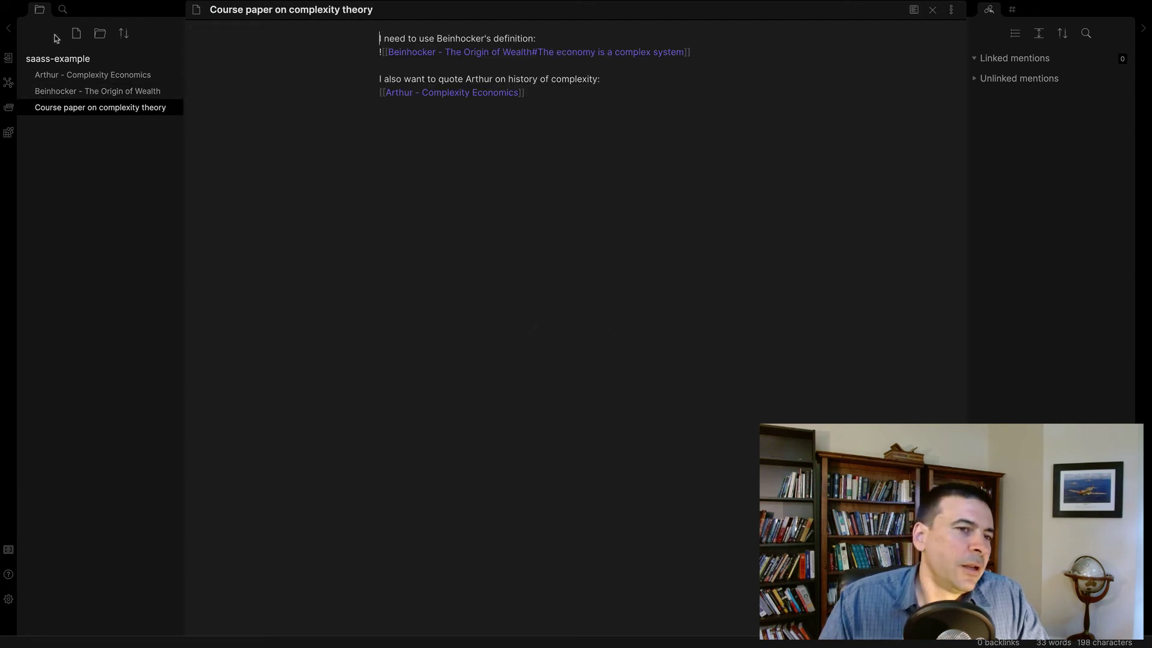
{"action": "left_click", "coordinate": [1014, 9]}
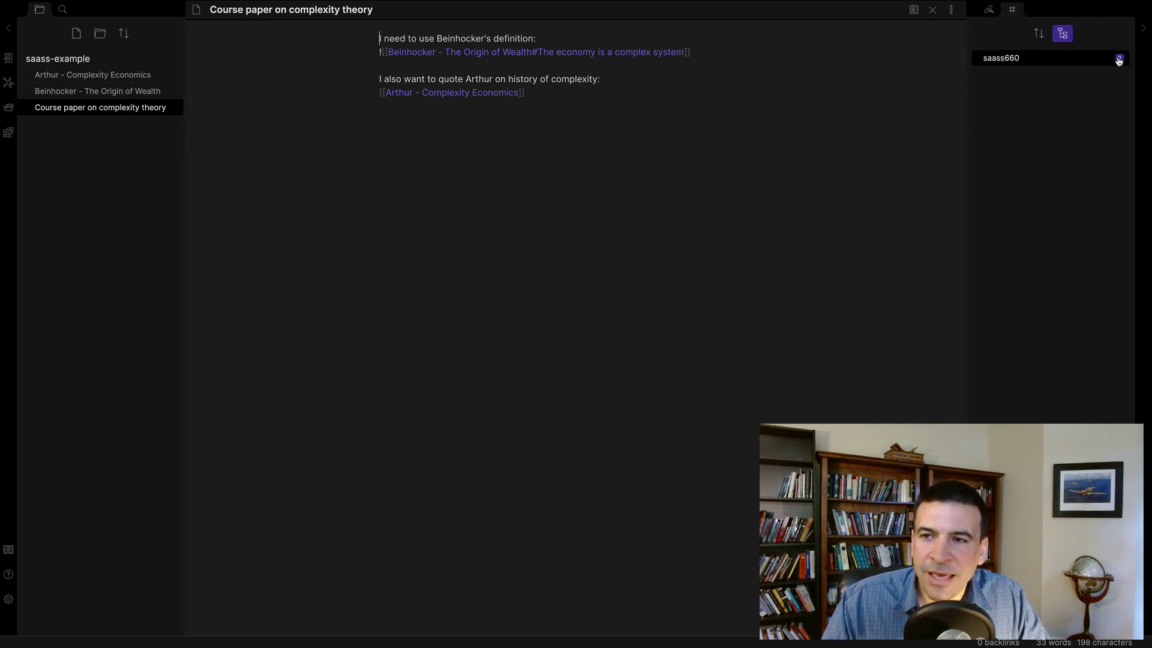
{"action": "left_click", "coordinate": [999, 64]}
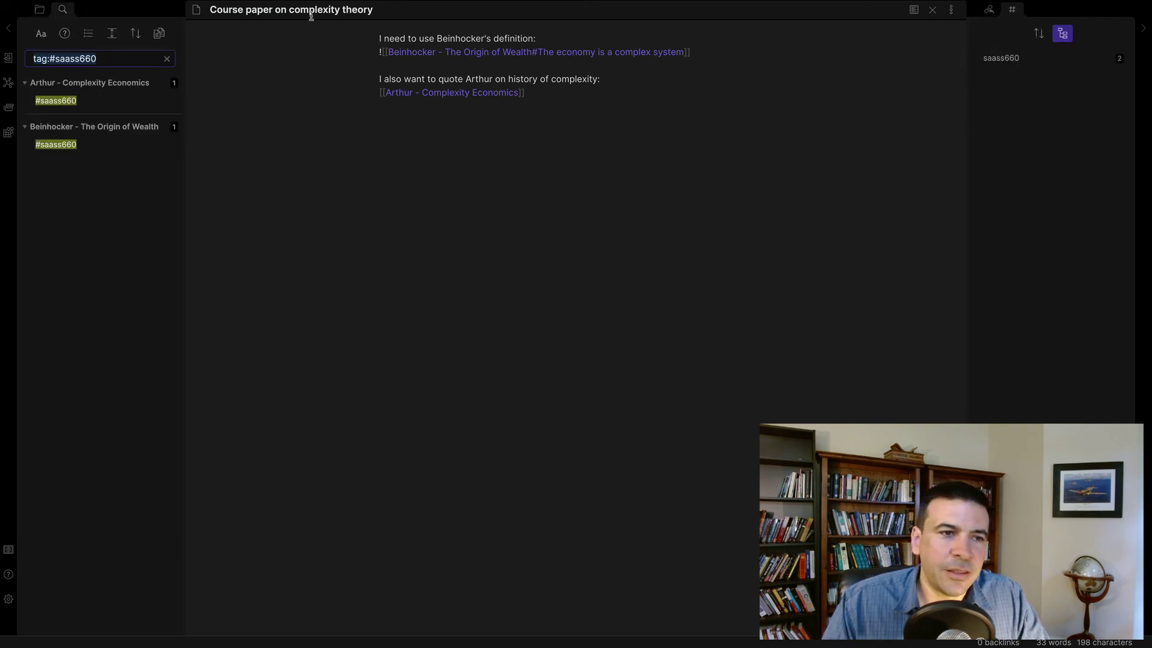
{"action": "left_click", "coordinate": [40, 10]}
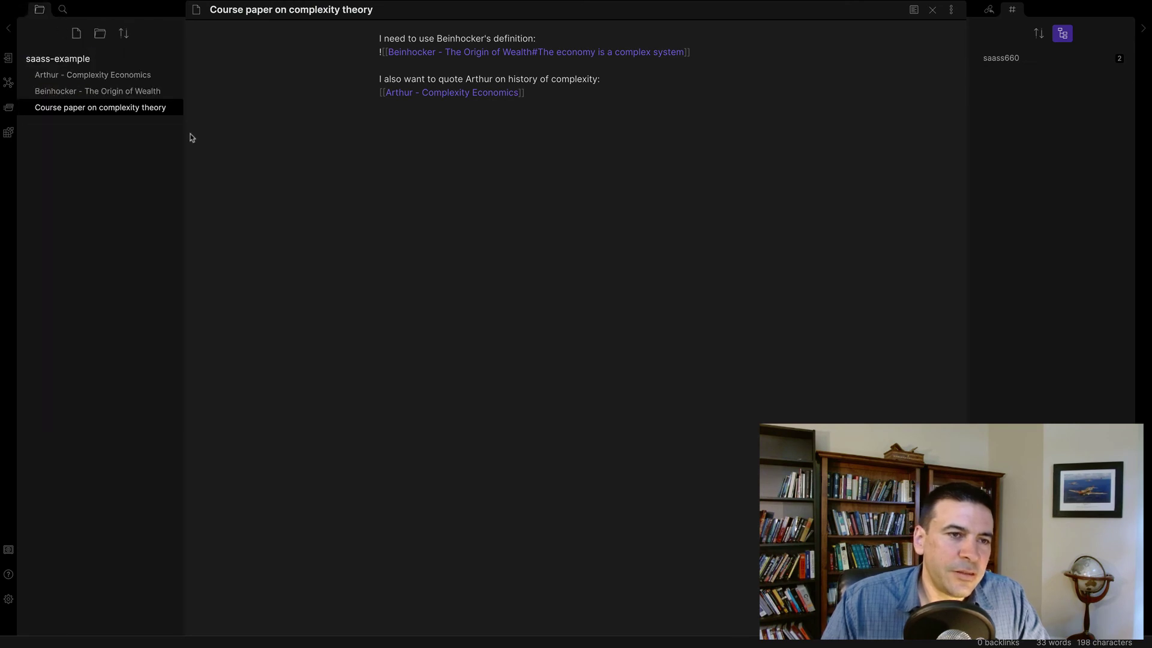
{"action": "left_click", "coordinate": [73, 35]}
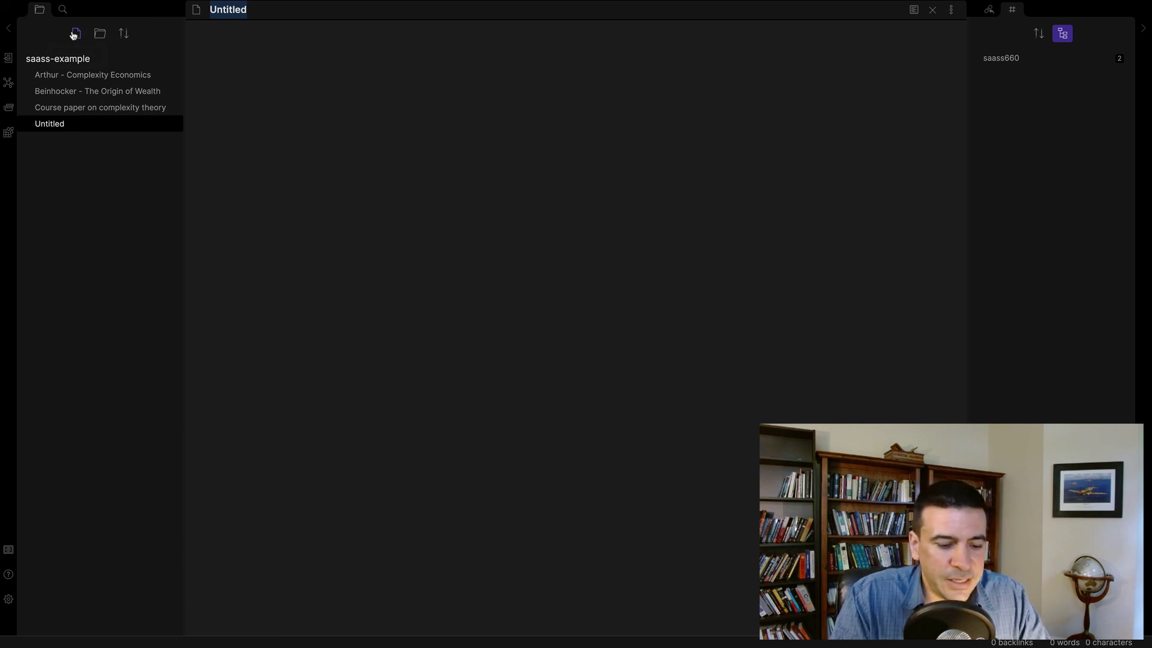
Title the note 'Key Ideas in IR' and add links to Balance of Power, Realism and Liberalism.
{"action": "type", "text": "K"}
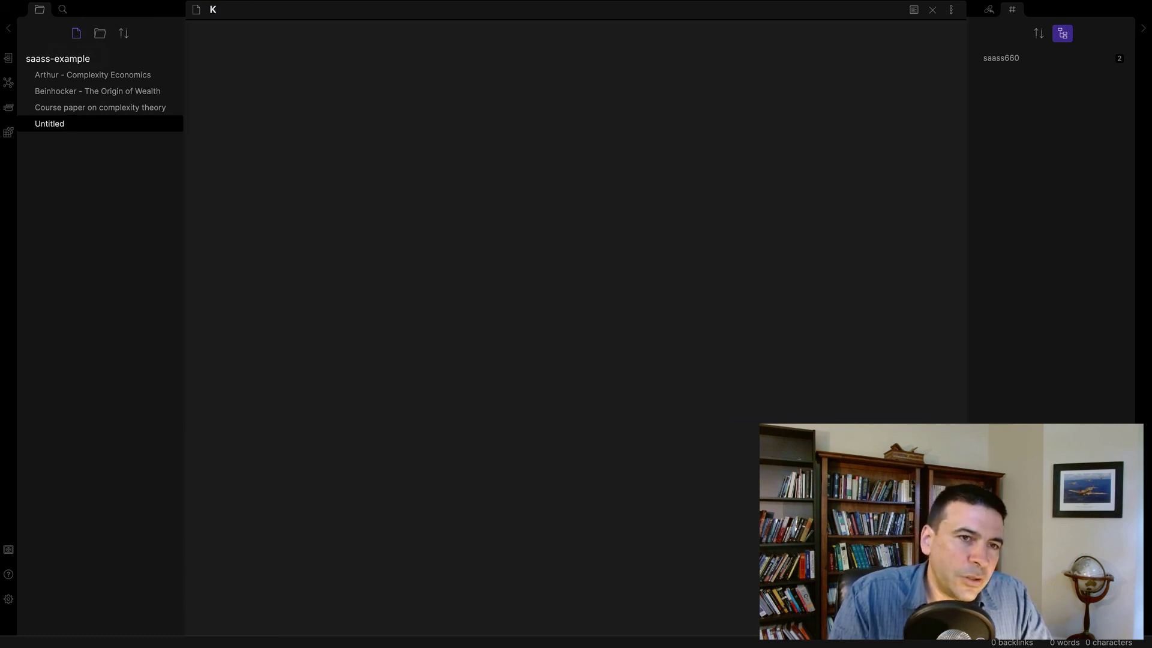
{"action": "type", "text": "ey"}
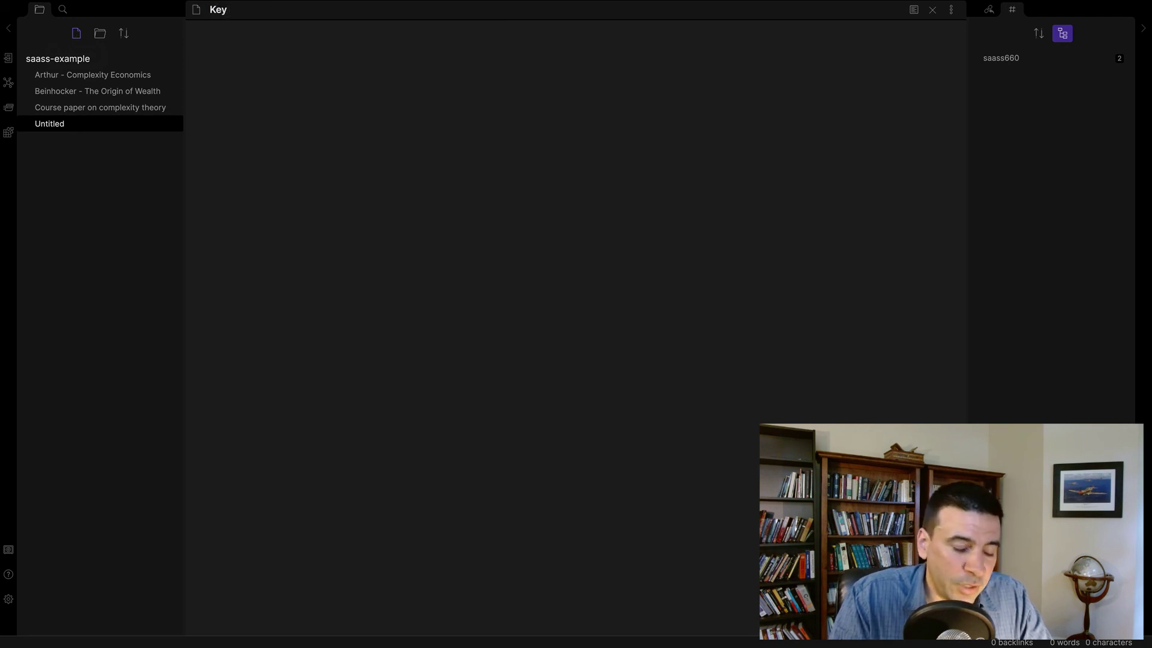
{"action": "type", "text": " Ideas in IR"}
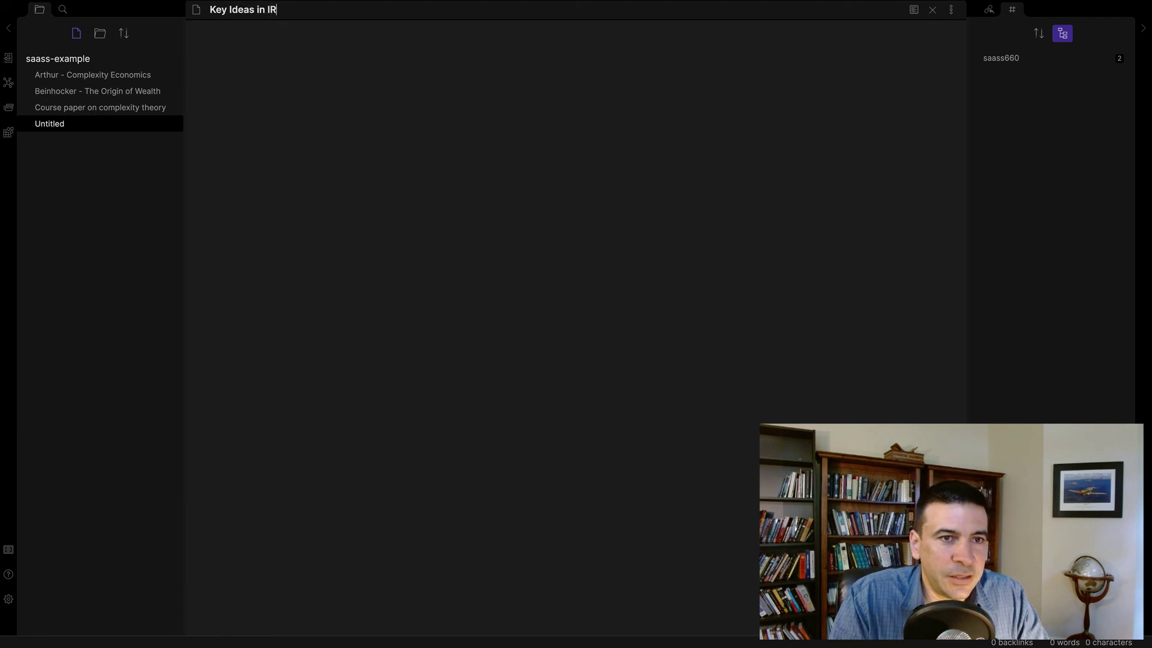
{"action": "key", "text": "Return"}
{"action": "type", "text": "[["}
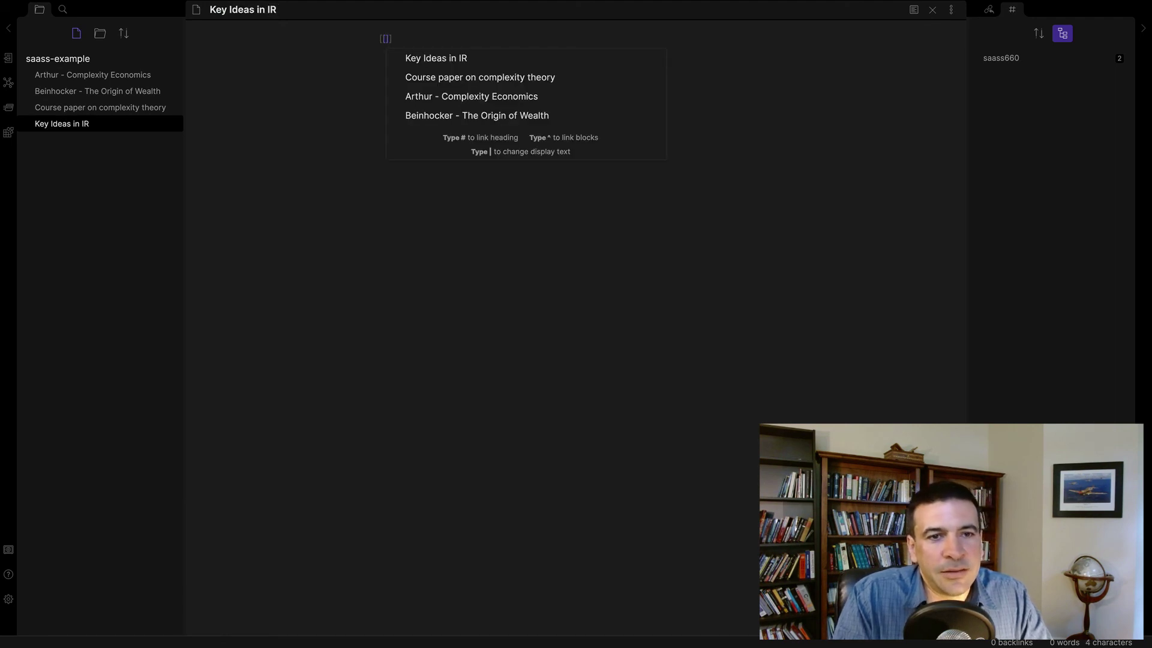
{"action": "type", "text": "Balance of Power"}
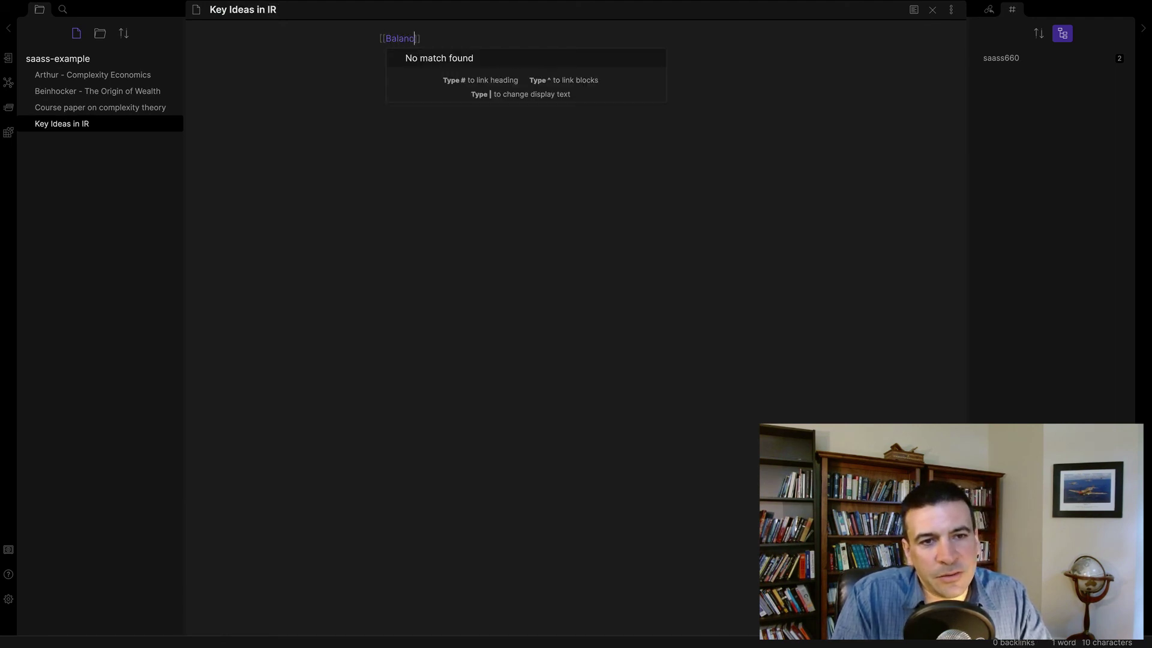
{"action": "type", "text": "]] "}
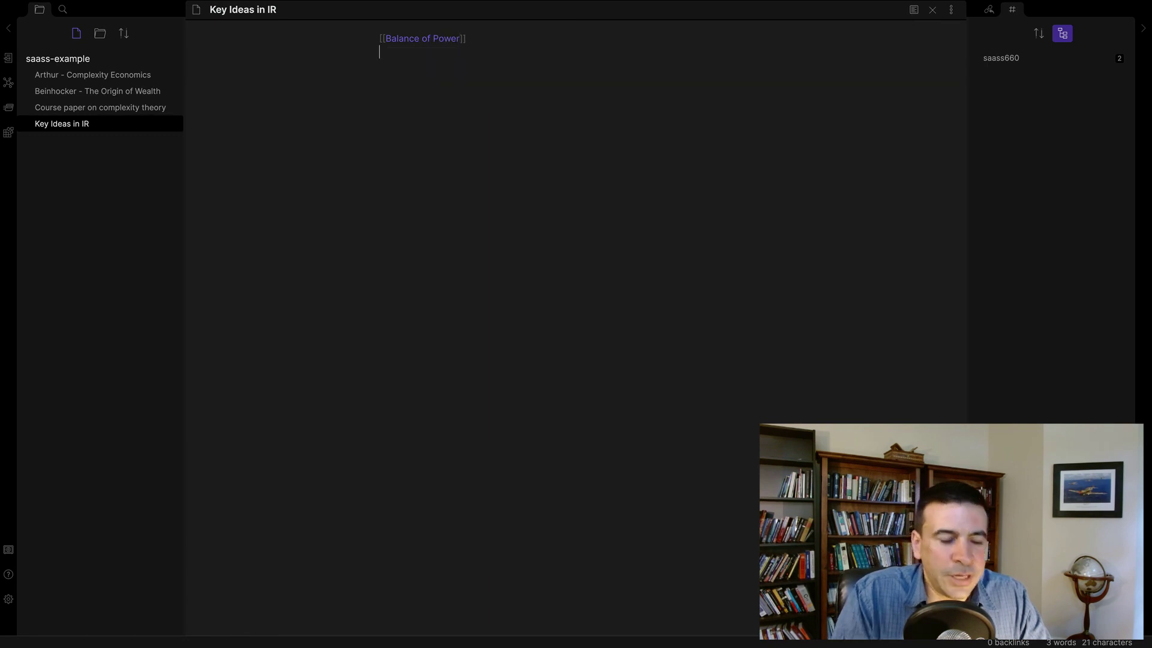
{"action": "type", "text": "[[Realism"}
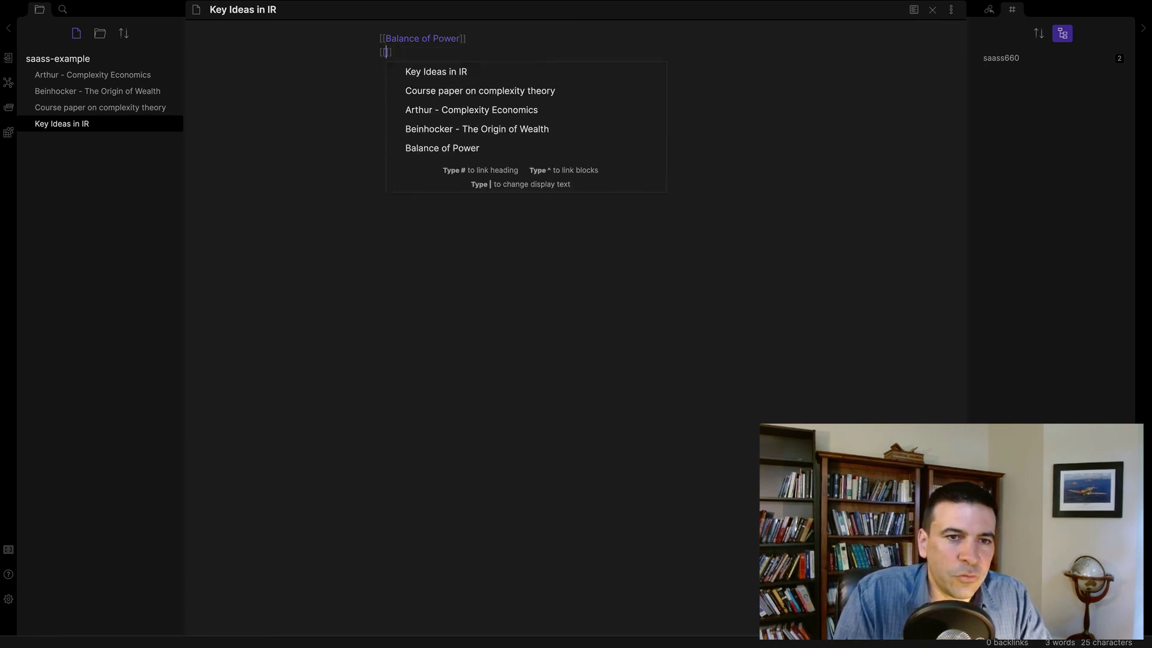
{"action": "type", "text": "]]"}
{"action": "key", "text": "Return"}
{"action": "type", "text": "[[L"}
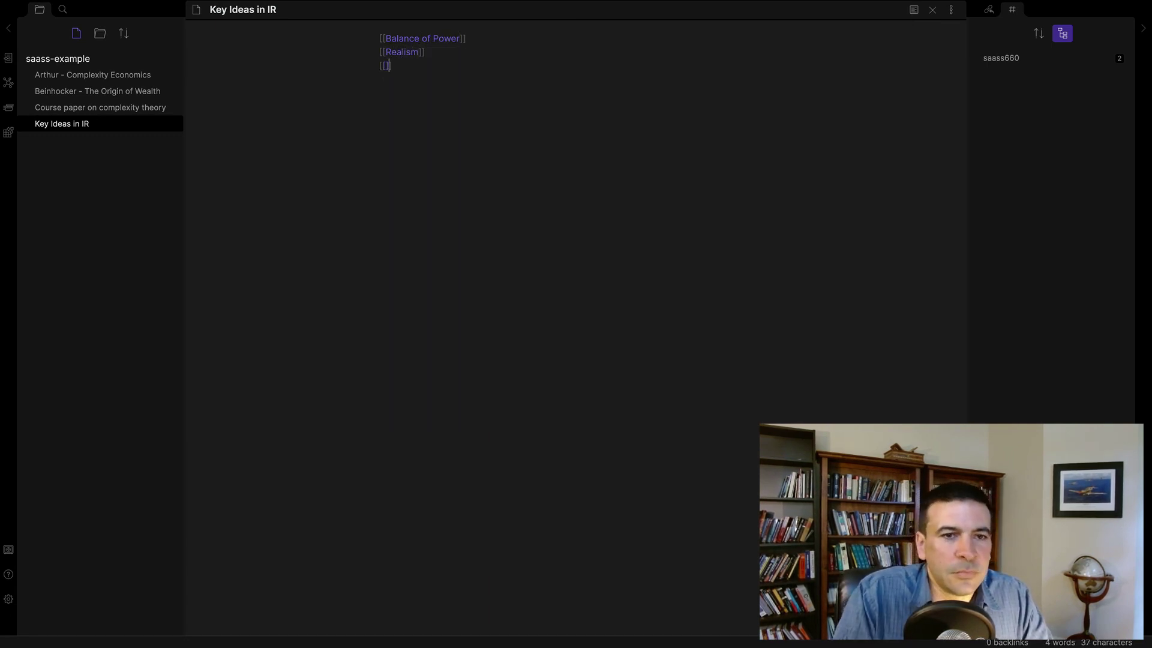
{"action": "type", "text": "iberaelism"}
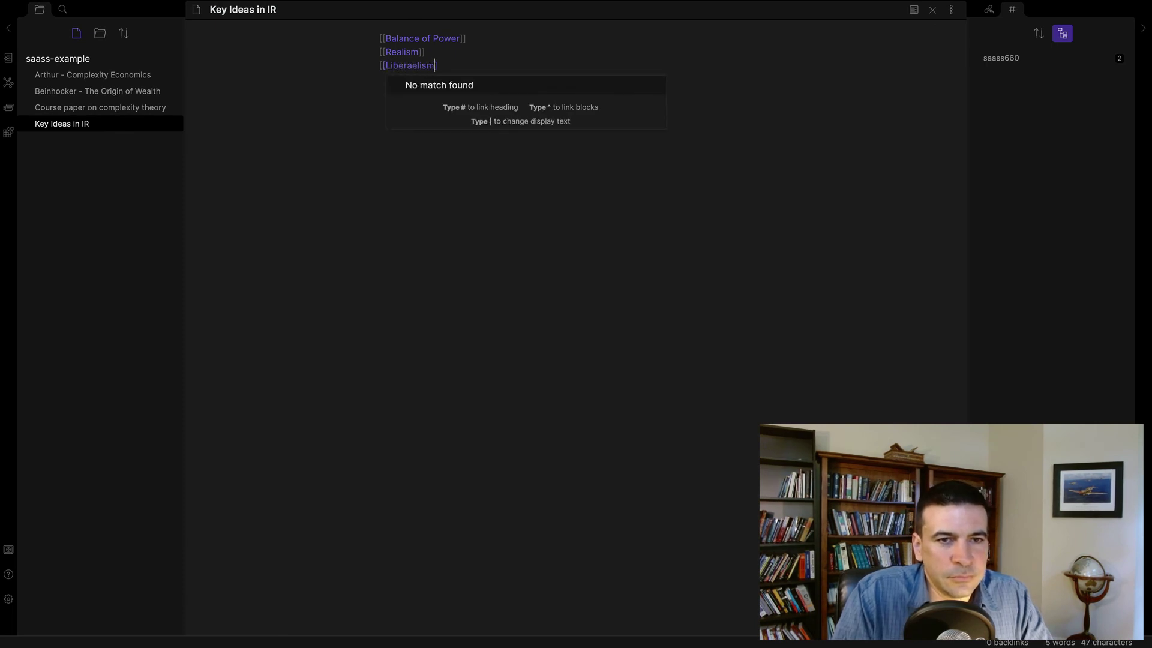
{"action": "key", "text": "BackSpace"}
{"action": "key", "text": "BackSpace"}
{"action": "key", "text": "BackSpace"}
{"action": "key", "text": "BackSpace"}
{"action": "key", "text": "BackSpace"}
{"action": "type", "text": "lism]]"}
{"action": "key", "text": "Return"}
{"action": "key", "text": "Return"}
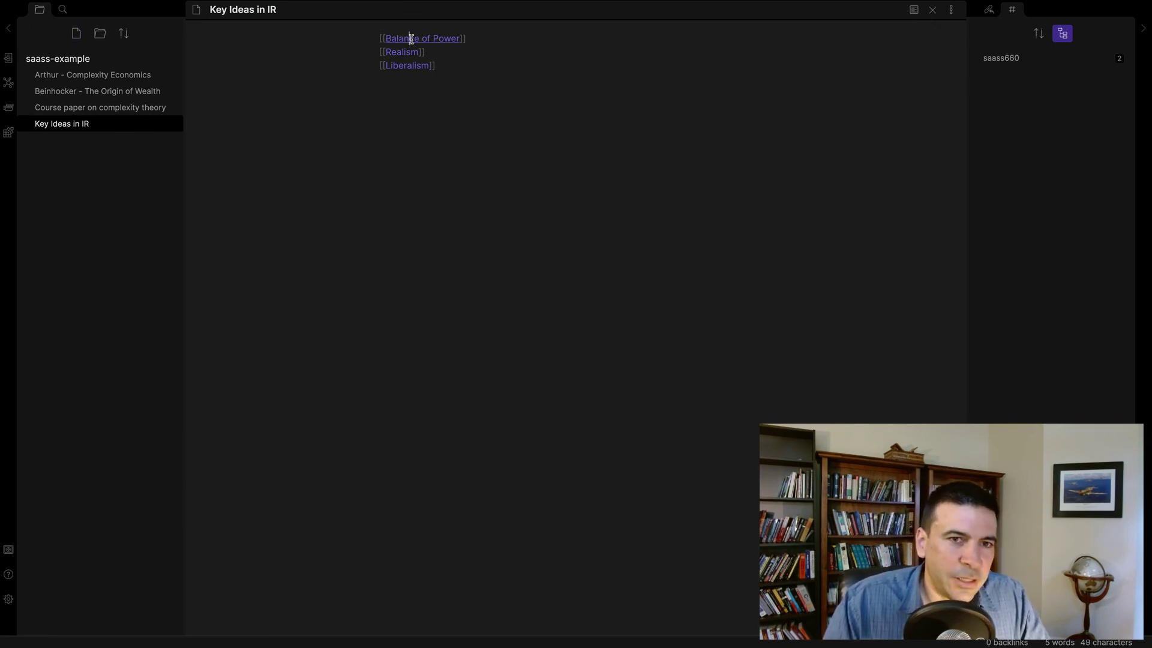
Create the Balance of Power note from its link and type 'Citing IR authors here...'.
{"action": "left_click", "coordinate": [410, 38]}
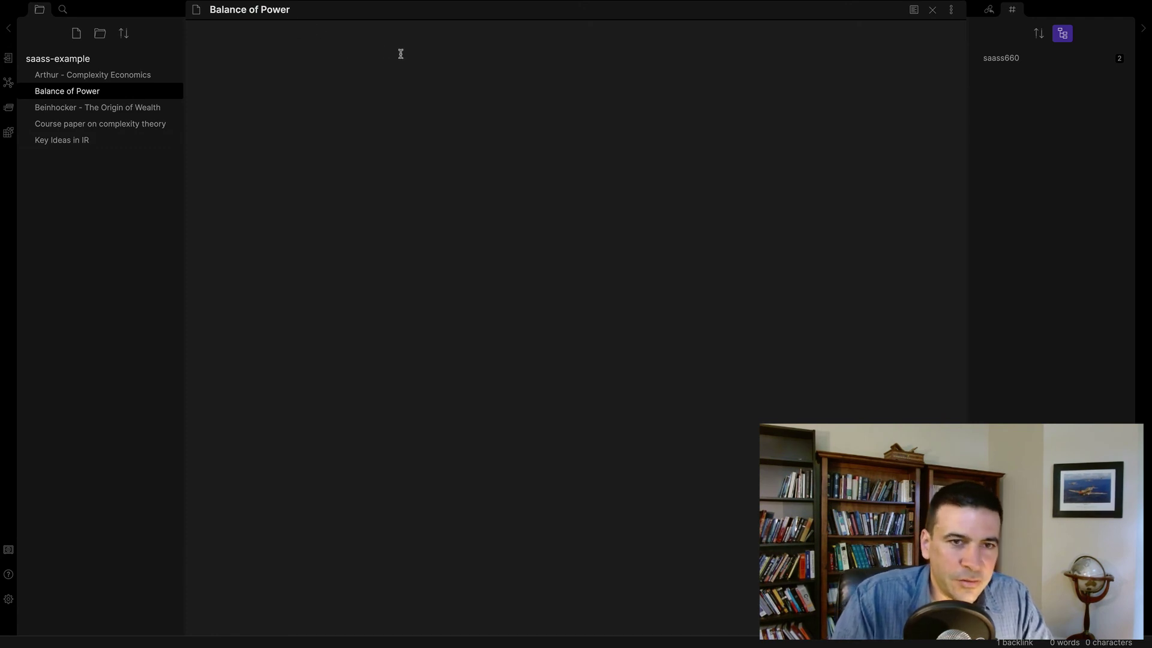
{"action": "type", "text": "Citing IR a"}
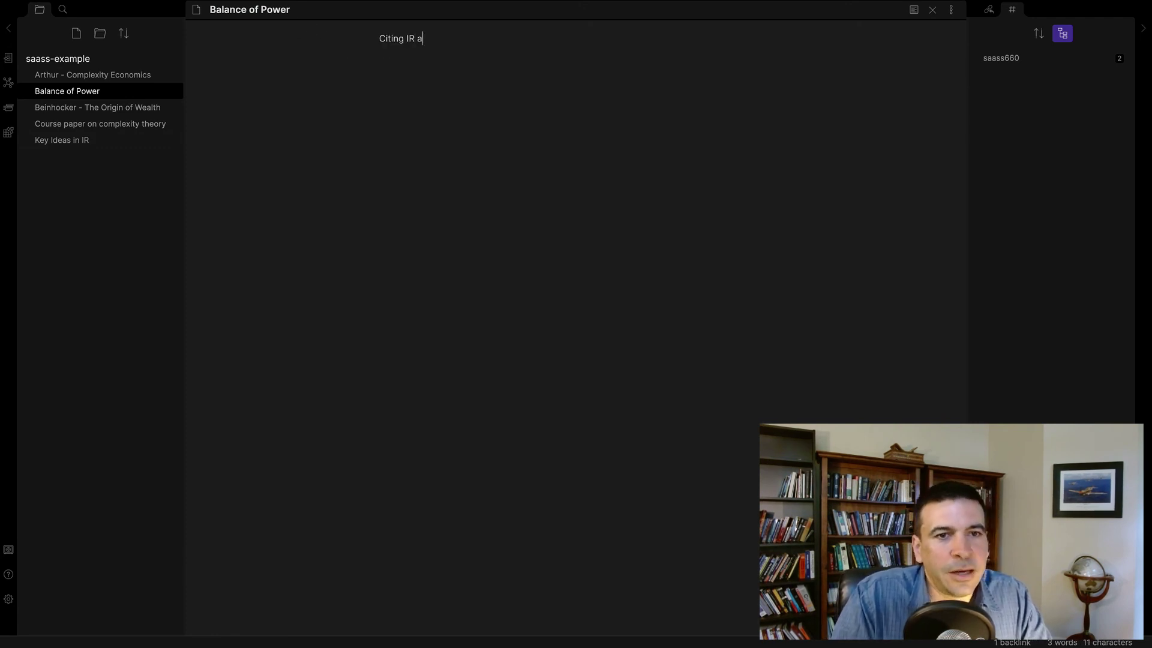
{"action": "type", "text": "uthors here..."}
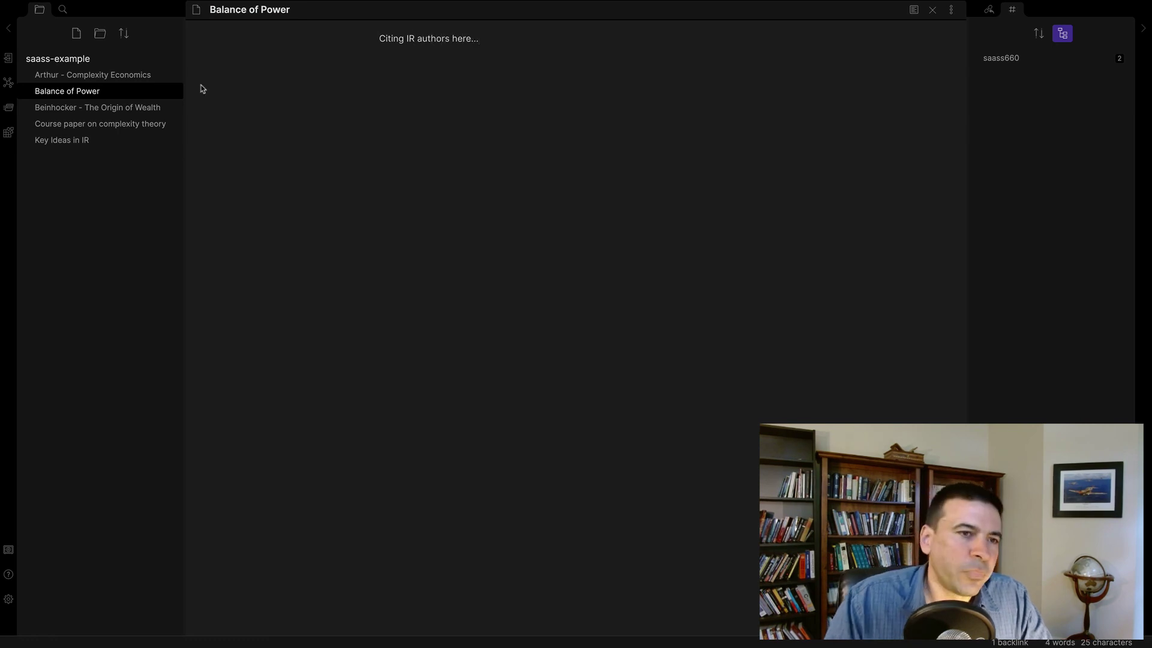
Return to the Key Ideas in IR note to see its three links.
{"action": "left_click", "coordinate": [80, 139]}
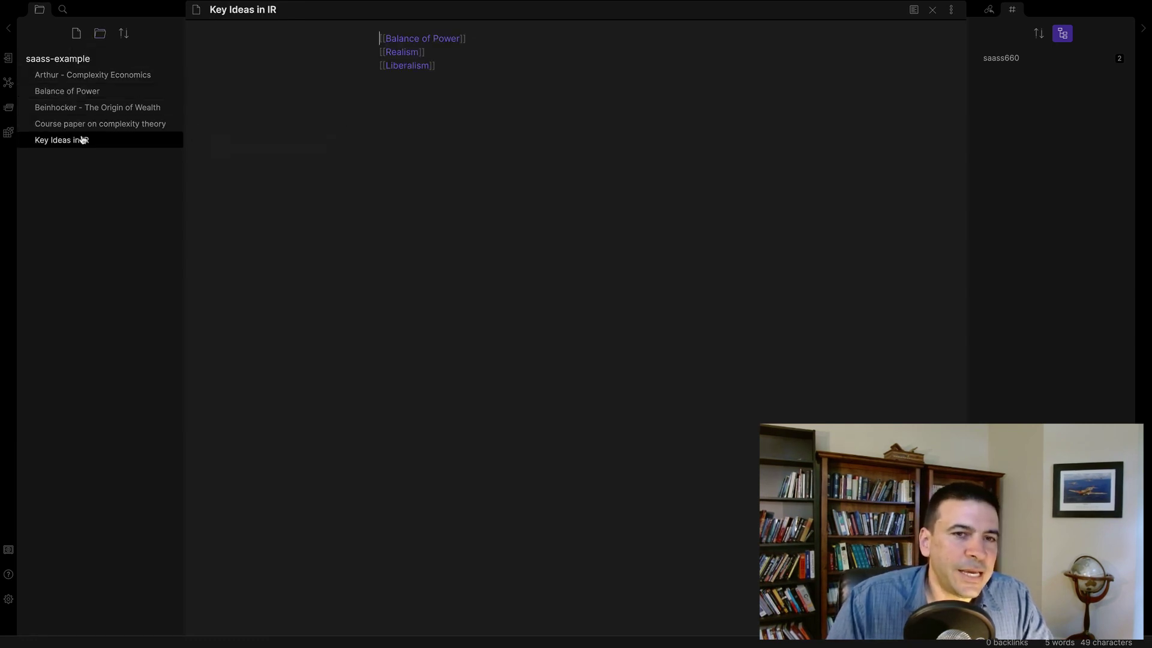